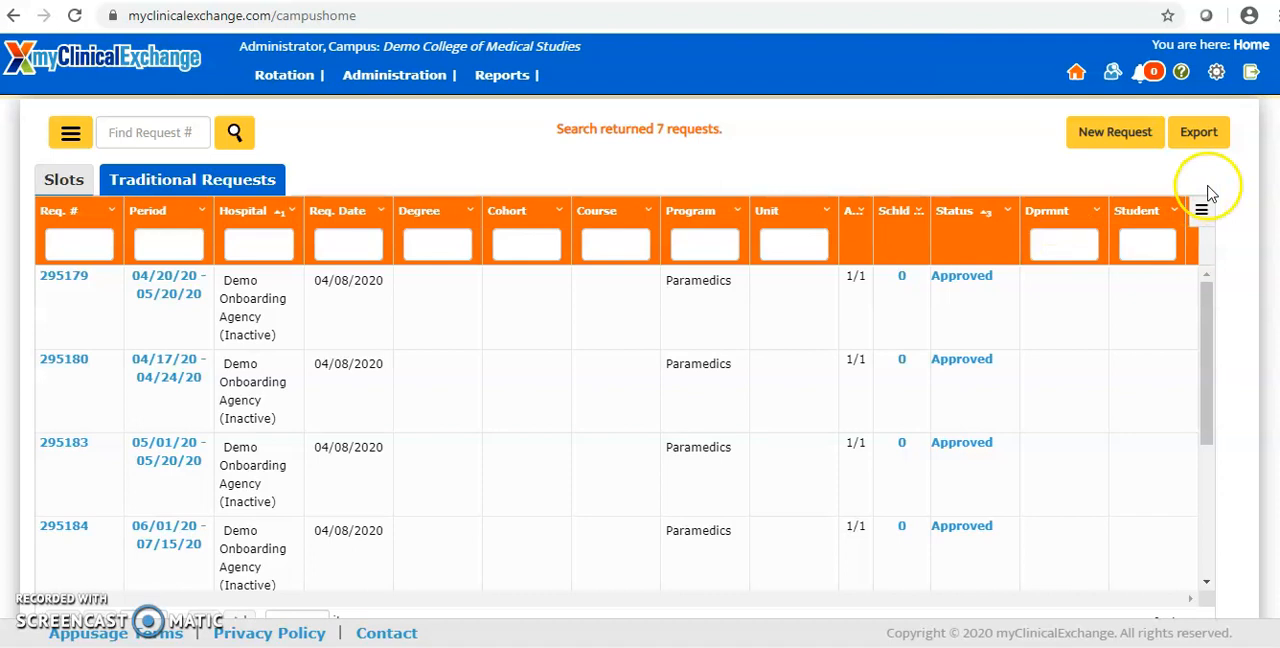
Step: Start a new rotation request to Demo Onboarding Agency (Inactive) for the Nursing BSN program
click(1076, 72)
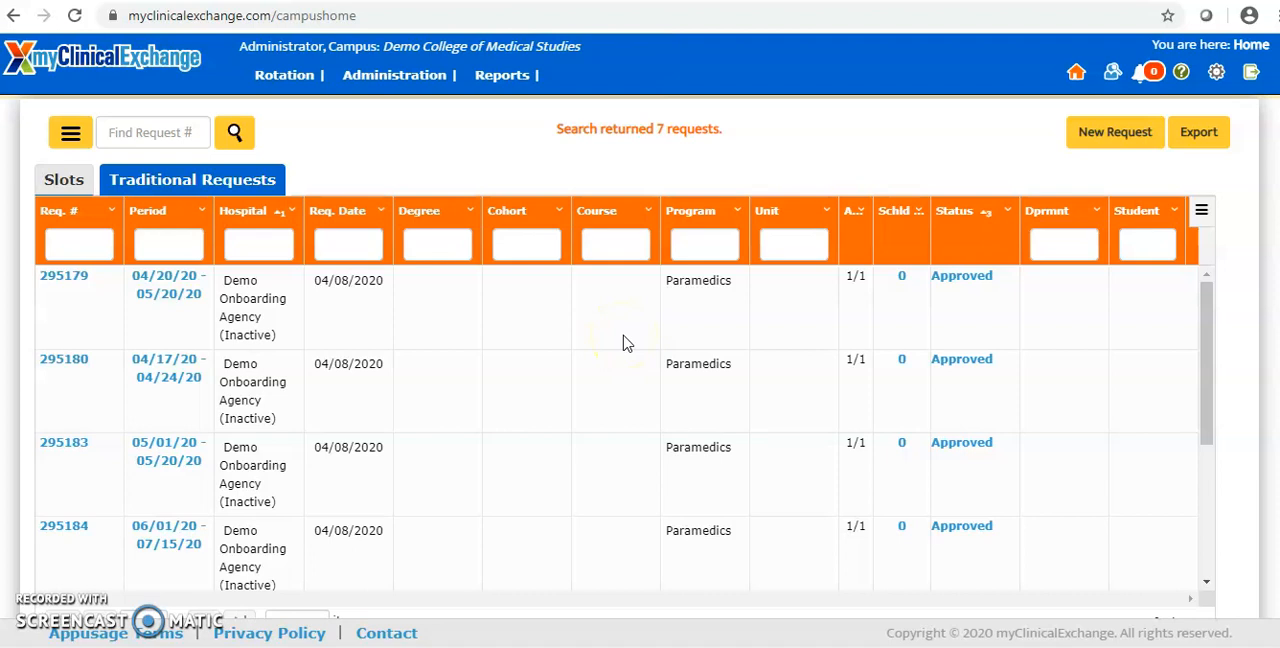
click(1131, 134)
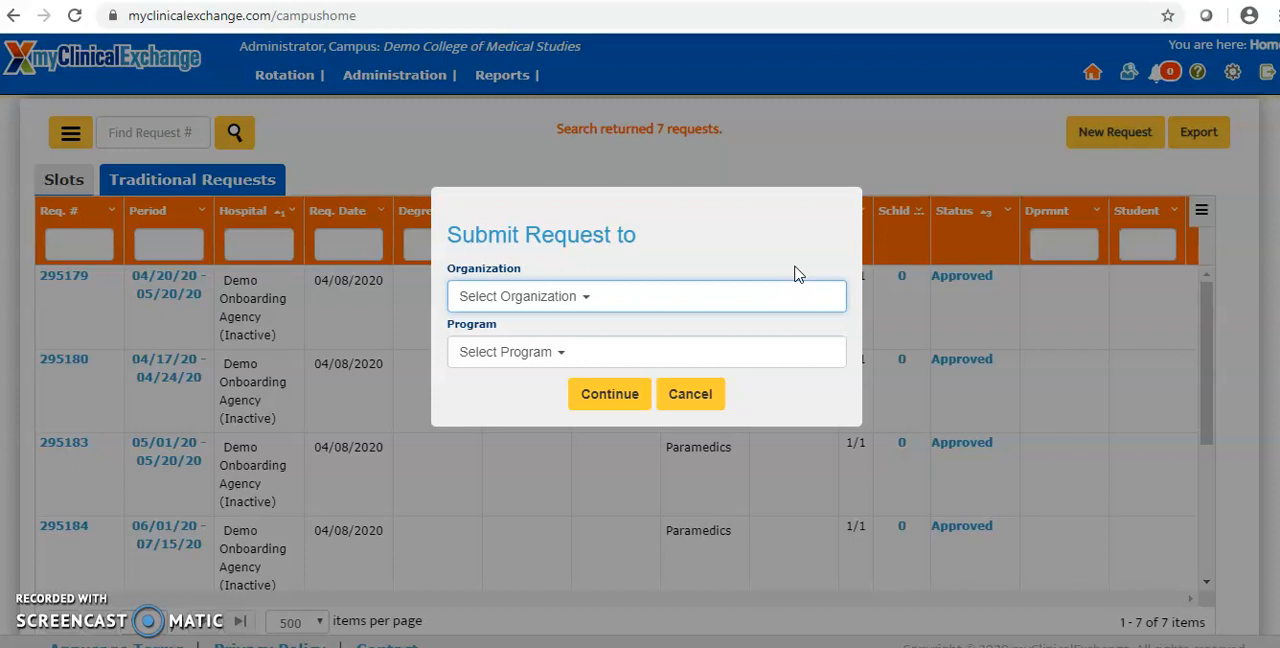
click(597, 290)
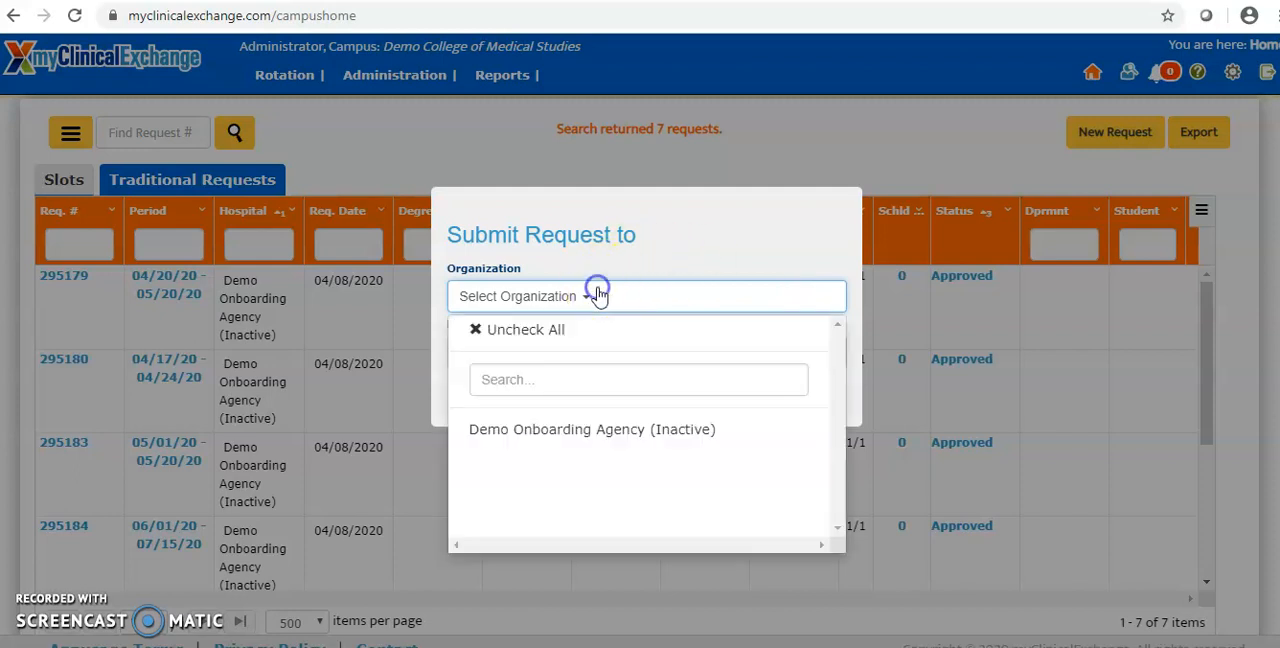
click(592, 428)
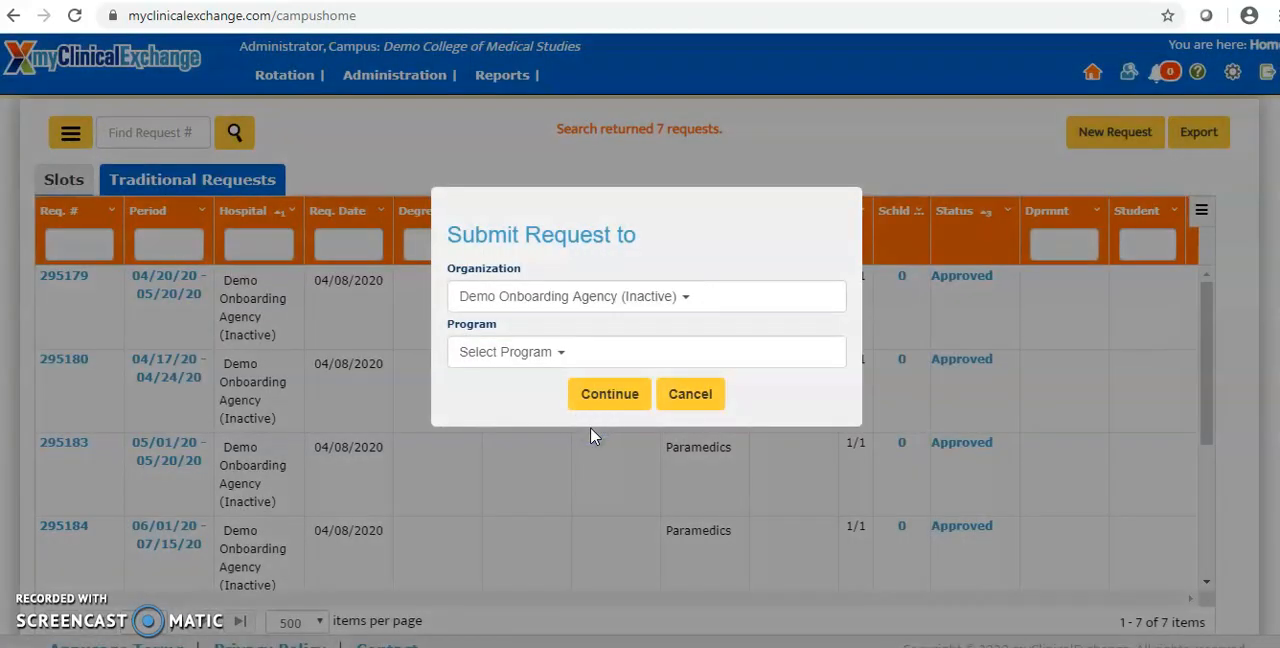
click(538, 356)
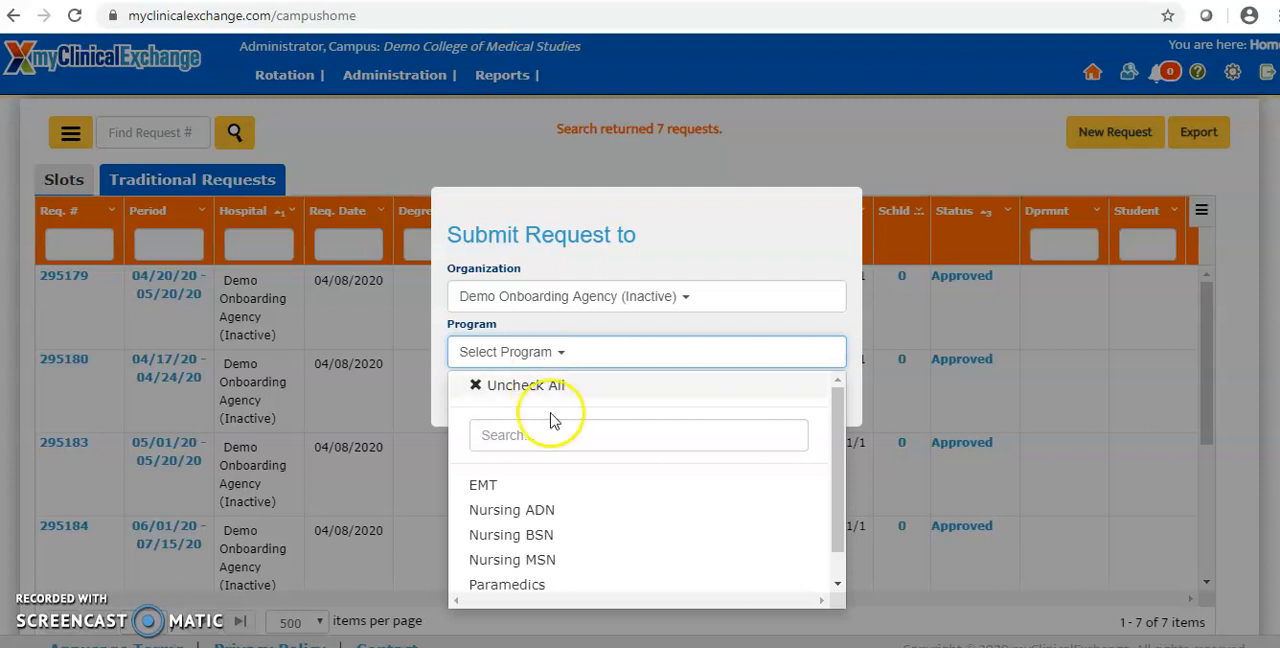
click(560, 534)
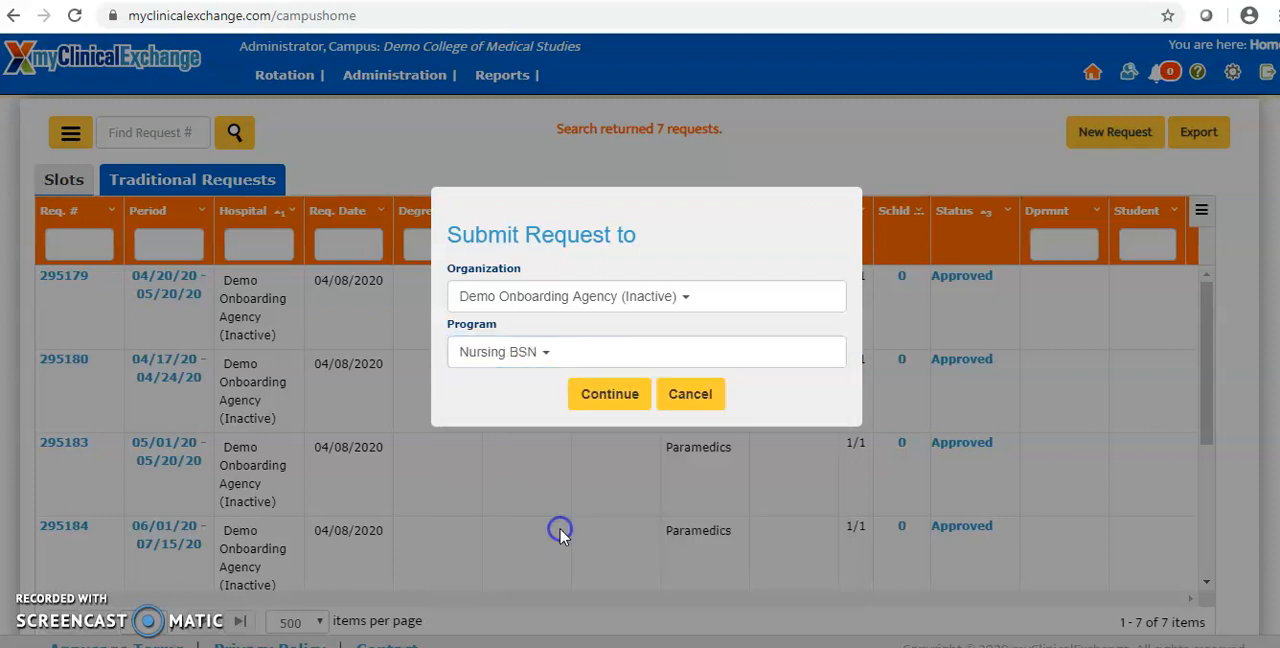
click(609, 396)
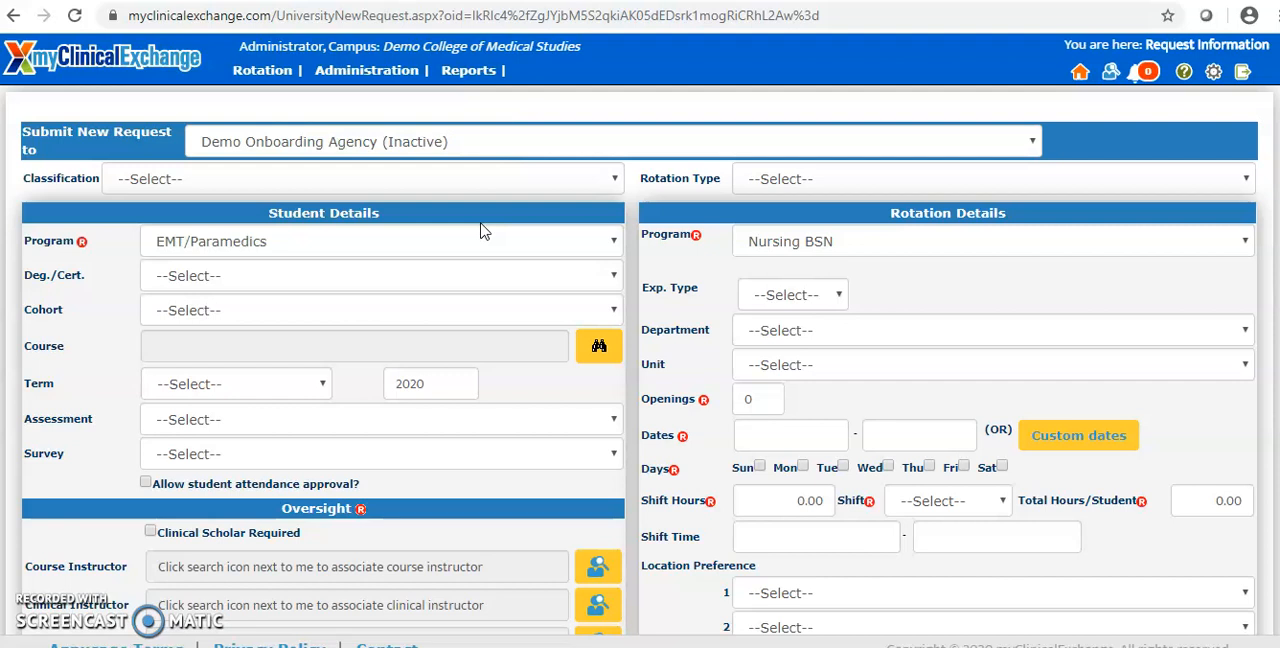
click(367, 141)
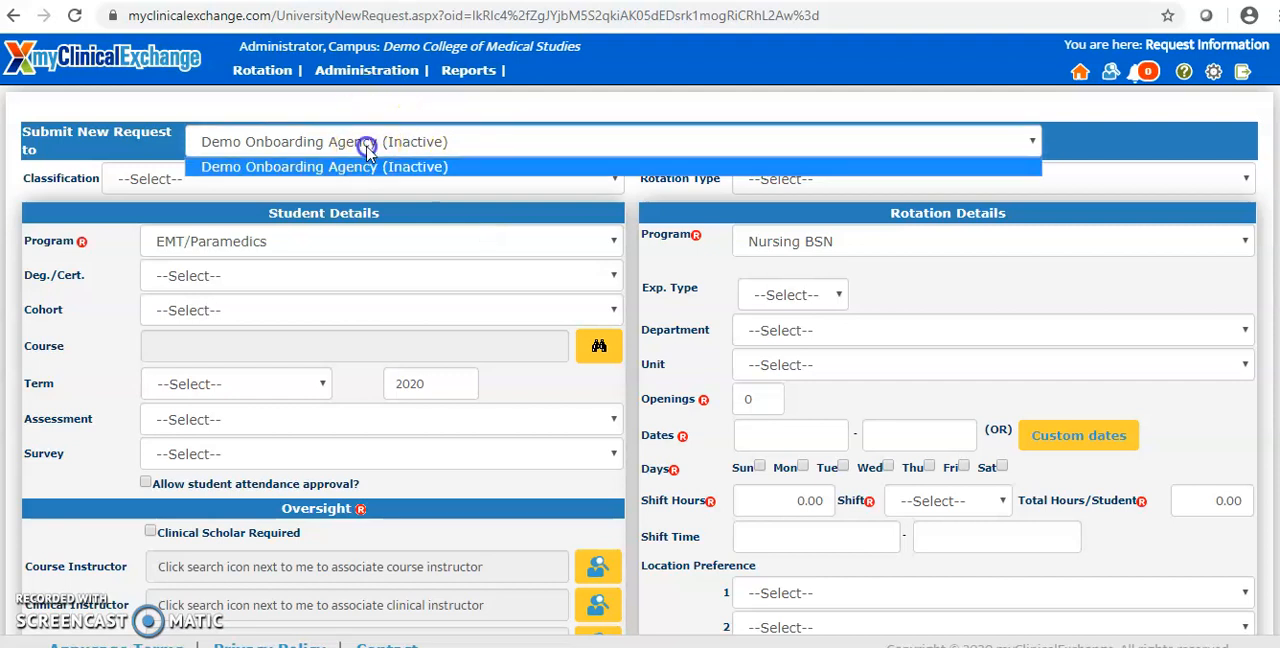
click(790, 241)
click(790, 246)
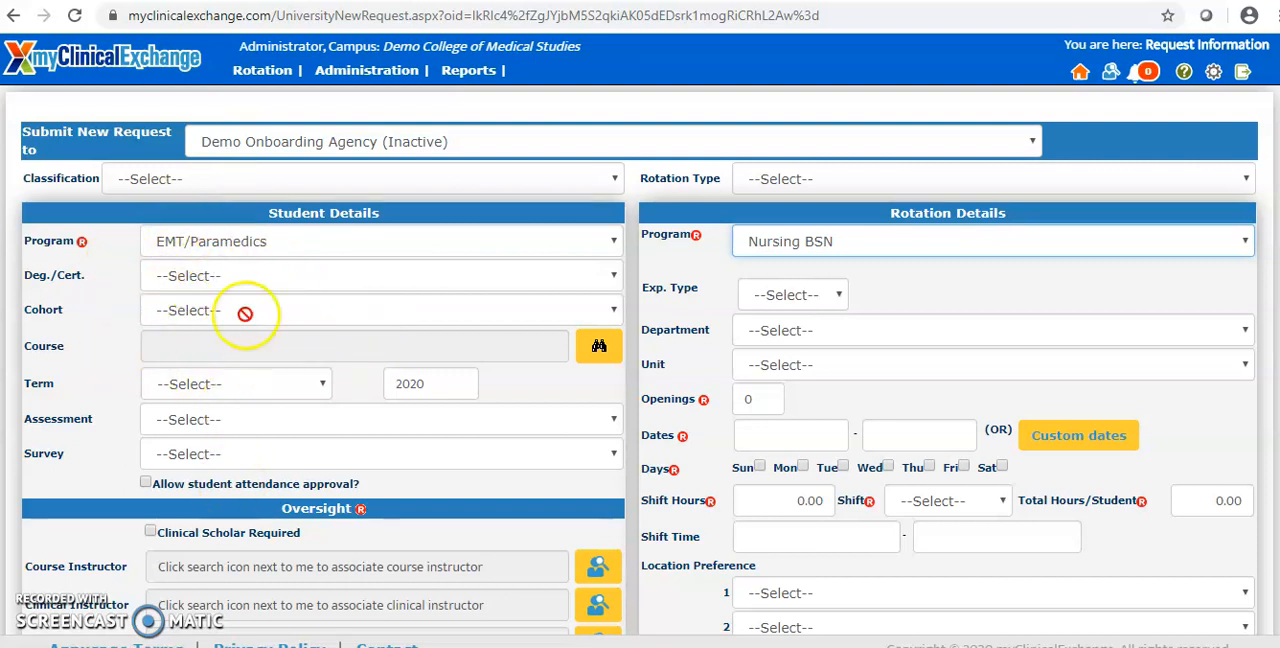
Step: Set the program in the student details to Nursing BSN
click(265, 241)
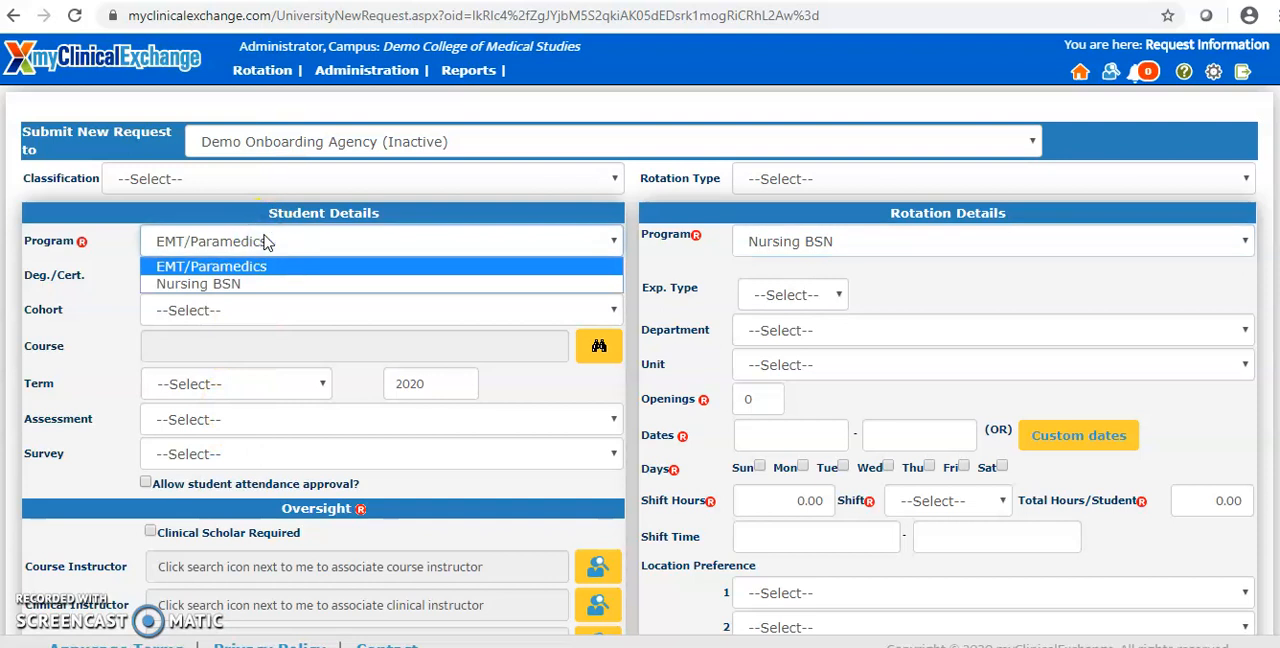
click(277, 284)
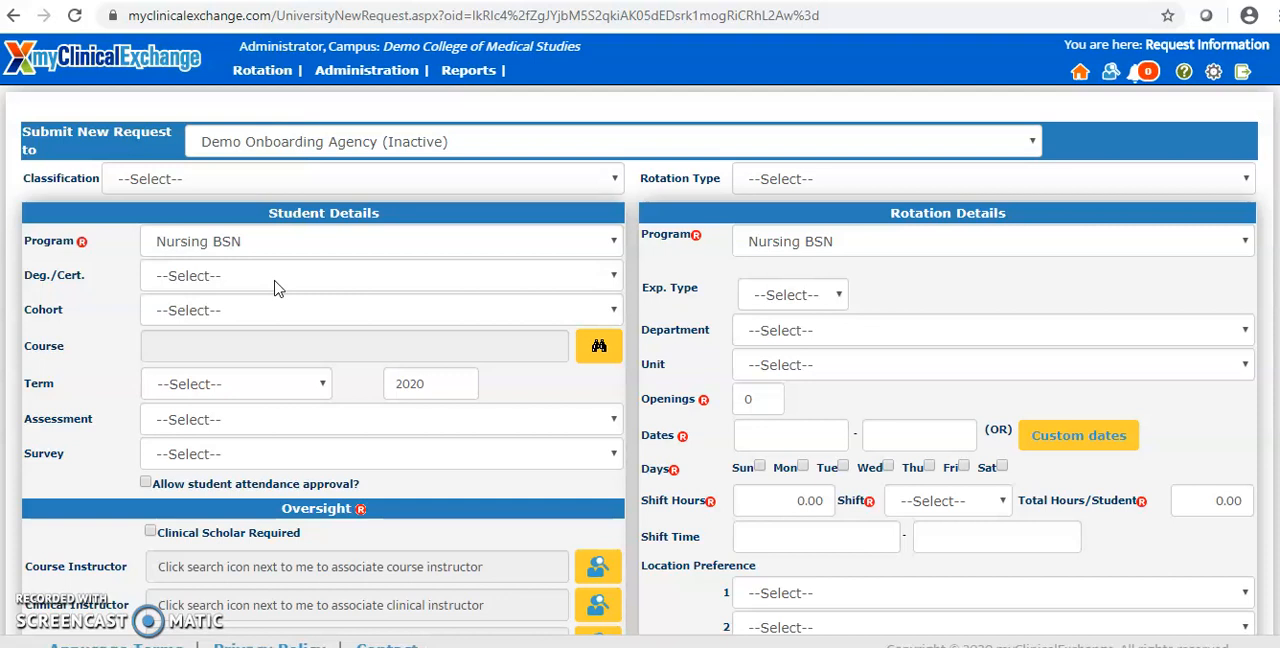
click(429, 382)
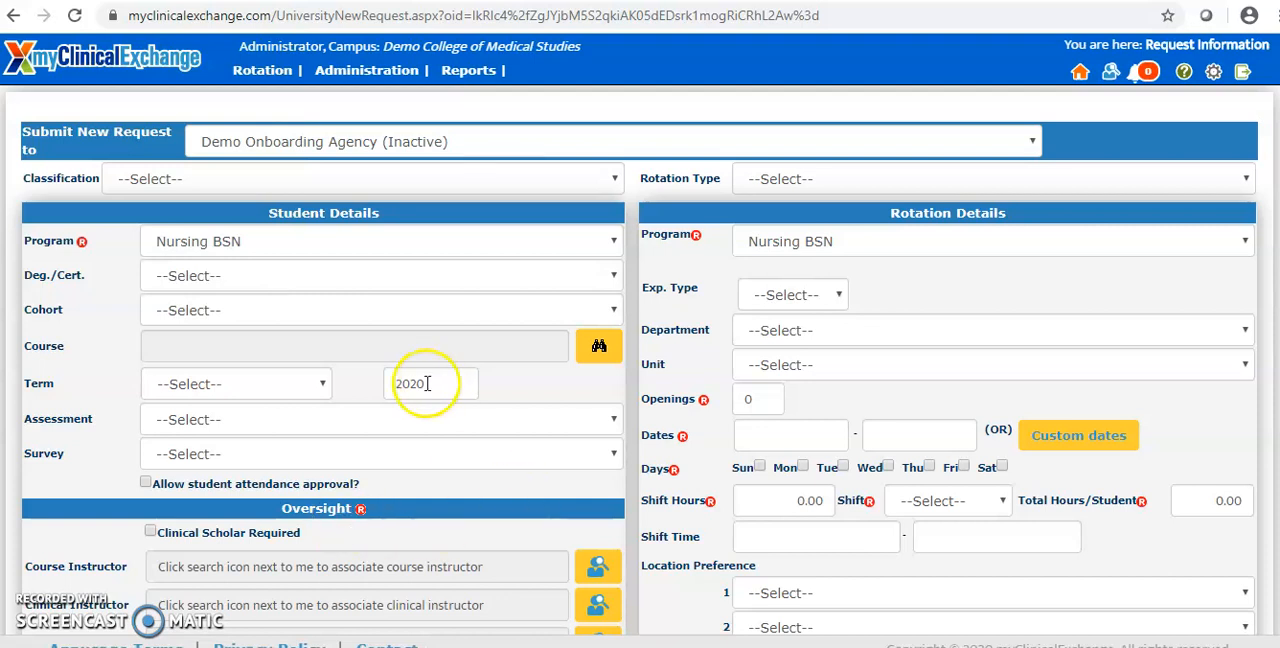
Step: Associate the ninth listed campus administrator with the request as clinical coordinator
scroll(409, 393, down, 2)
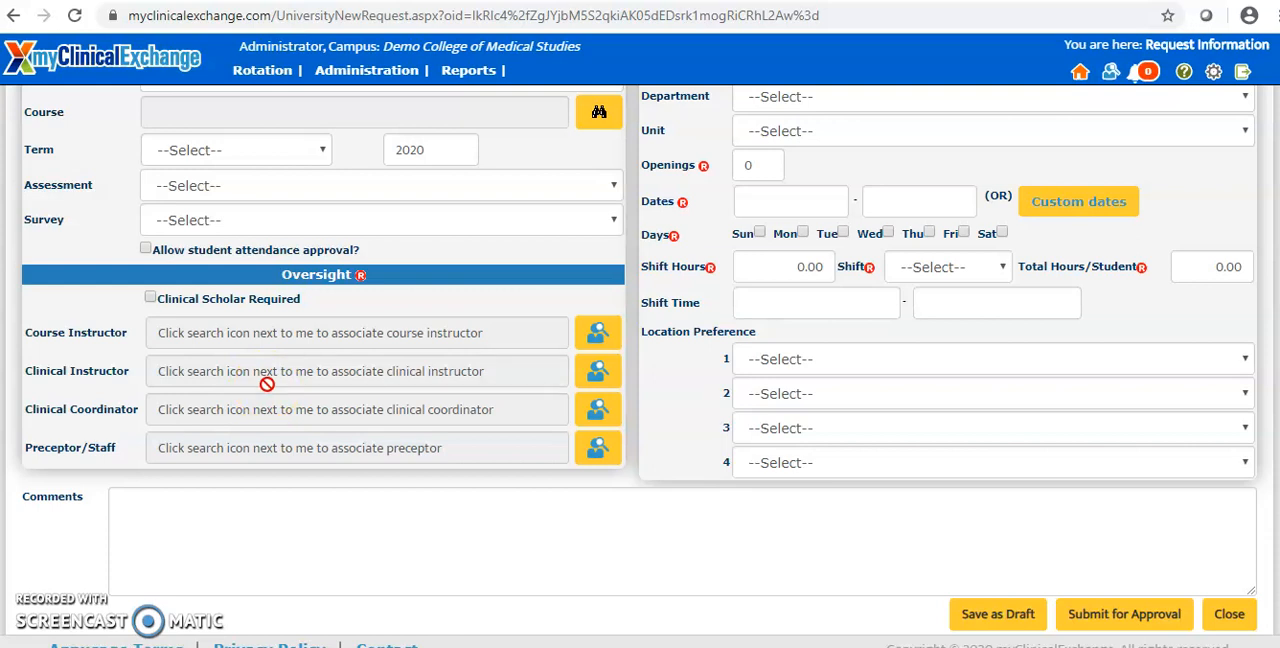
click(601, 415)
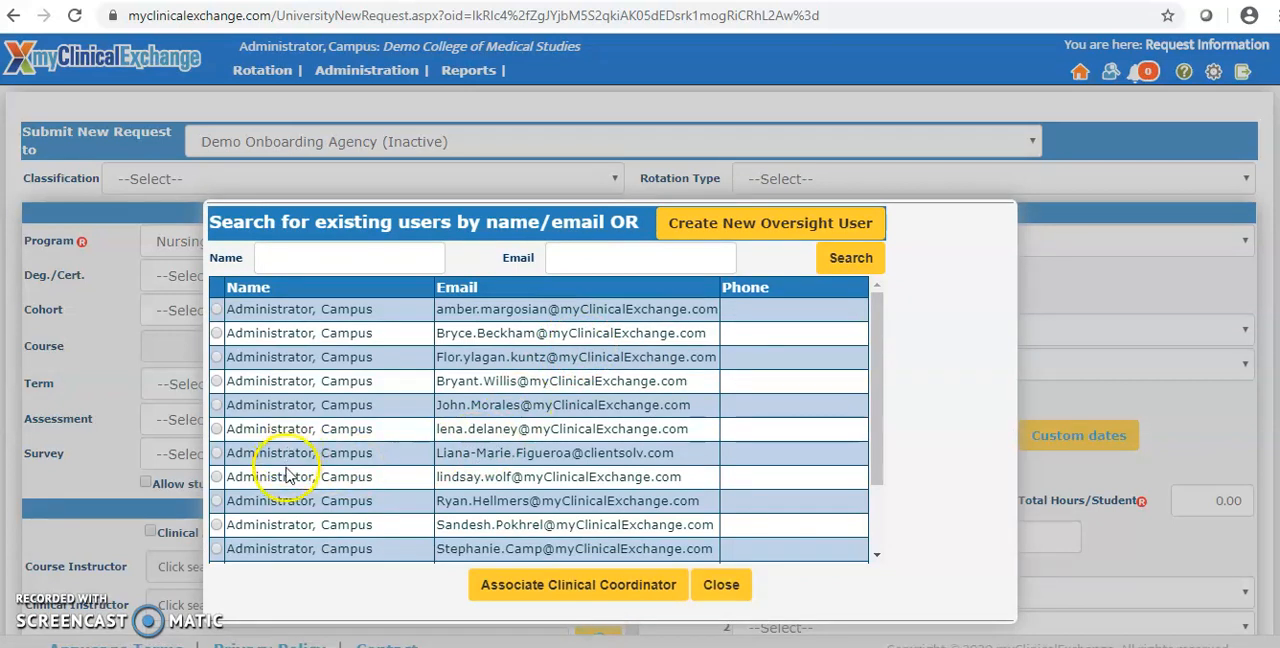
click(216, 500)
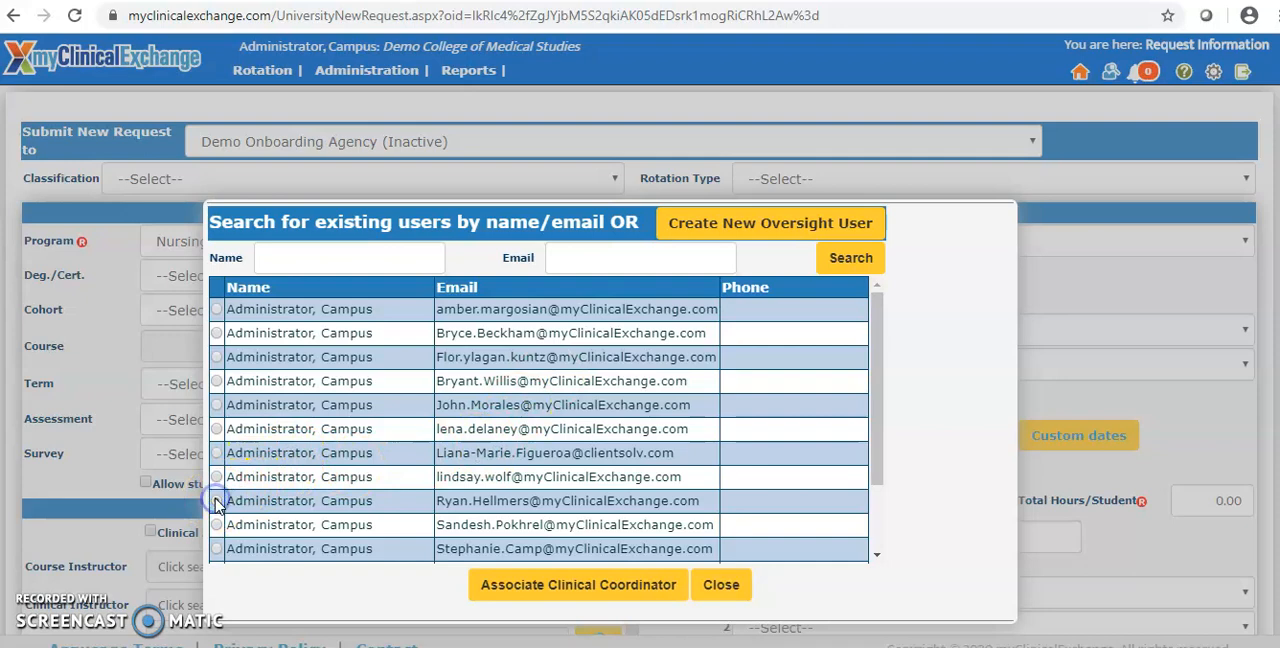
click(510, 578)
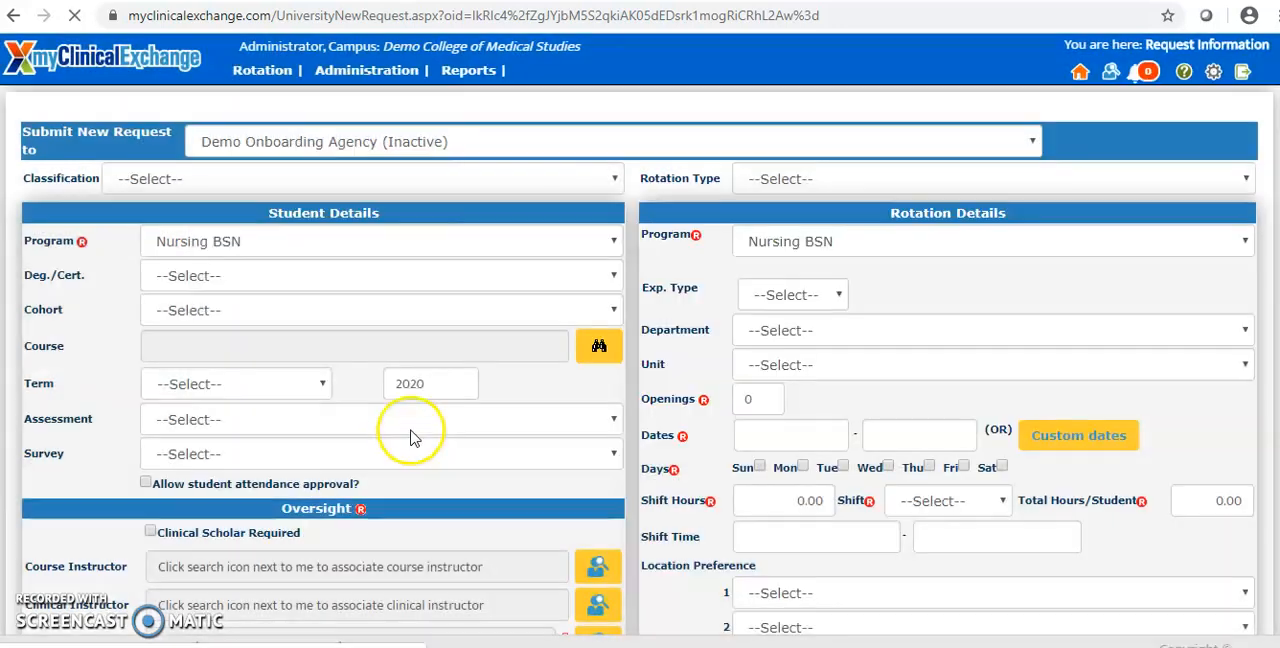
Step: Search the existing oversight users by the instructor's last name and associate the matching user as clinical instructor
scroll(410, 437, down, 2)
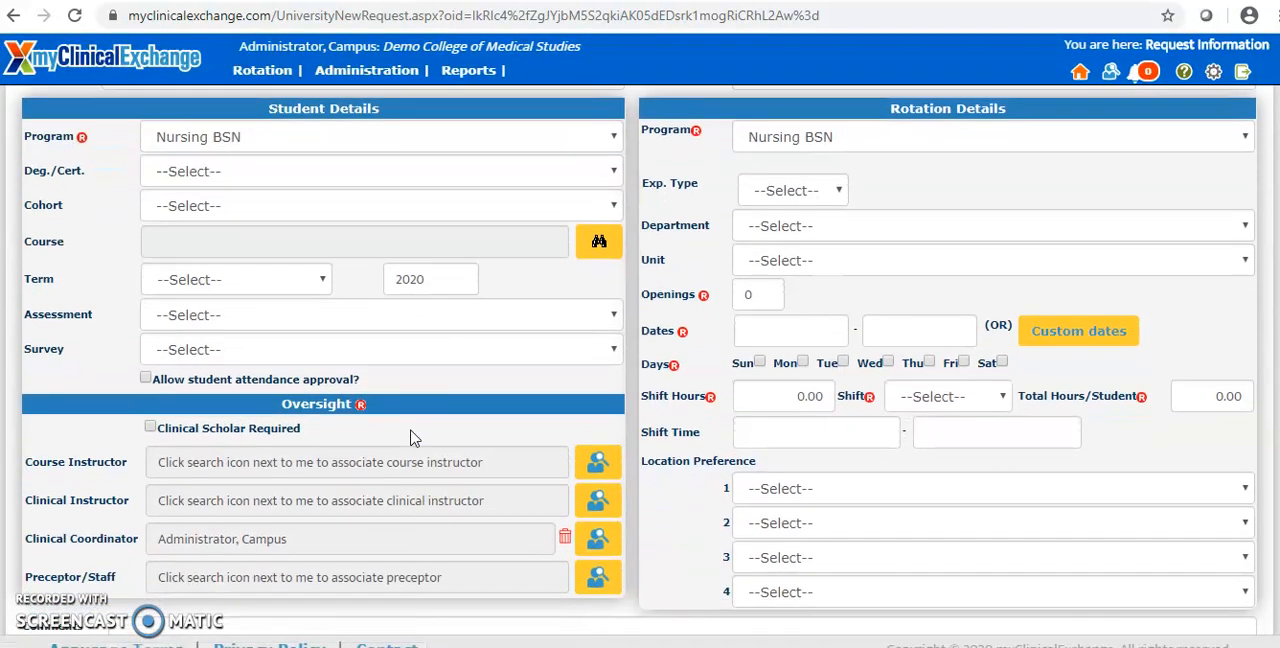
click(597, 489)
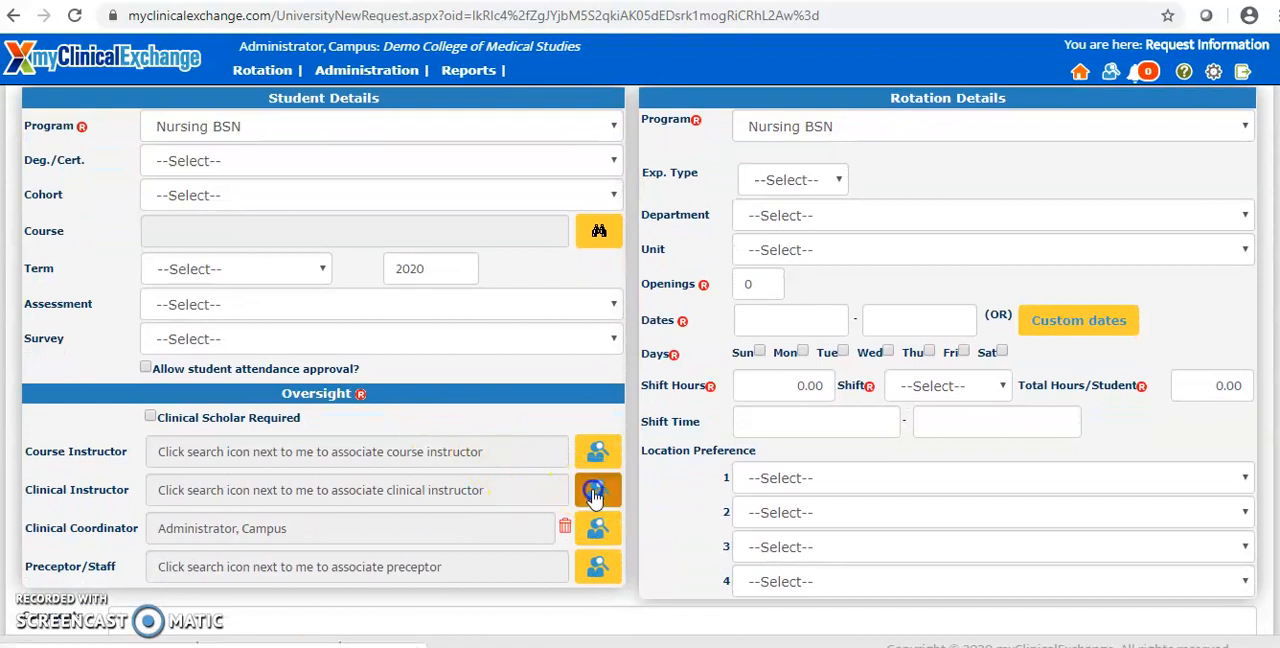
click(582, 449)
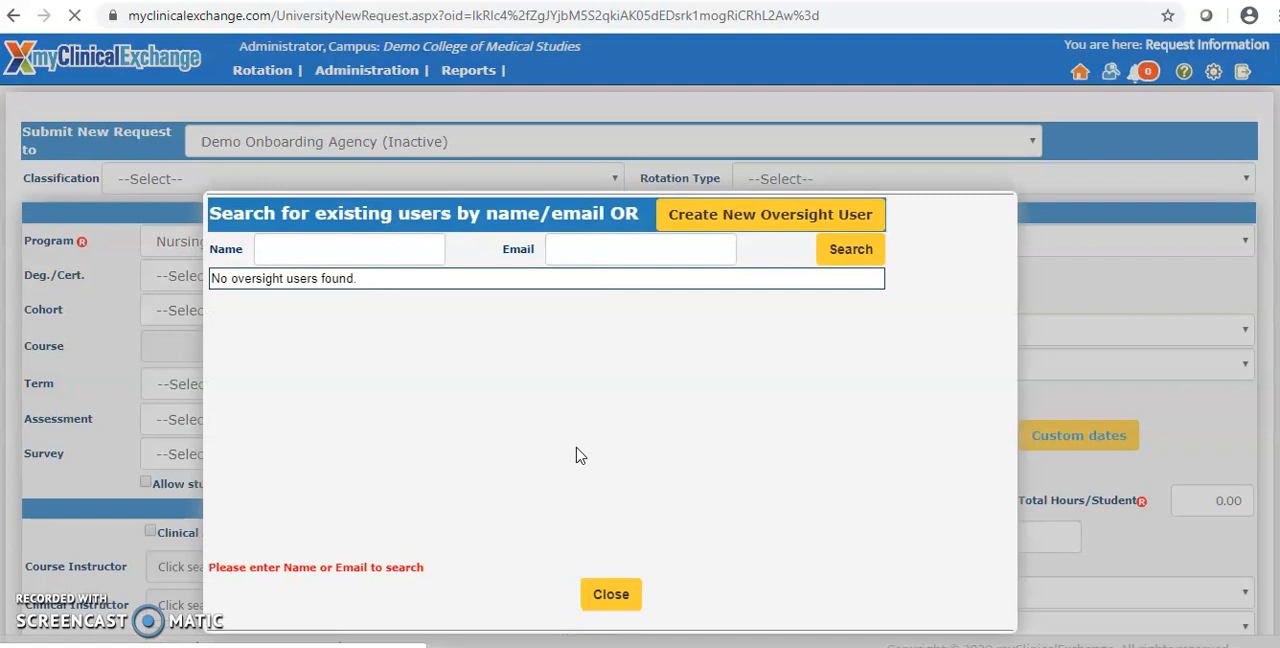
click(417, 247)
text(rose)
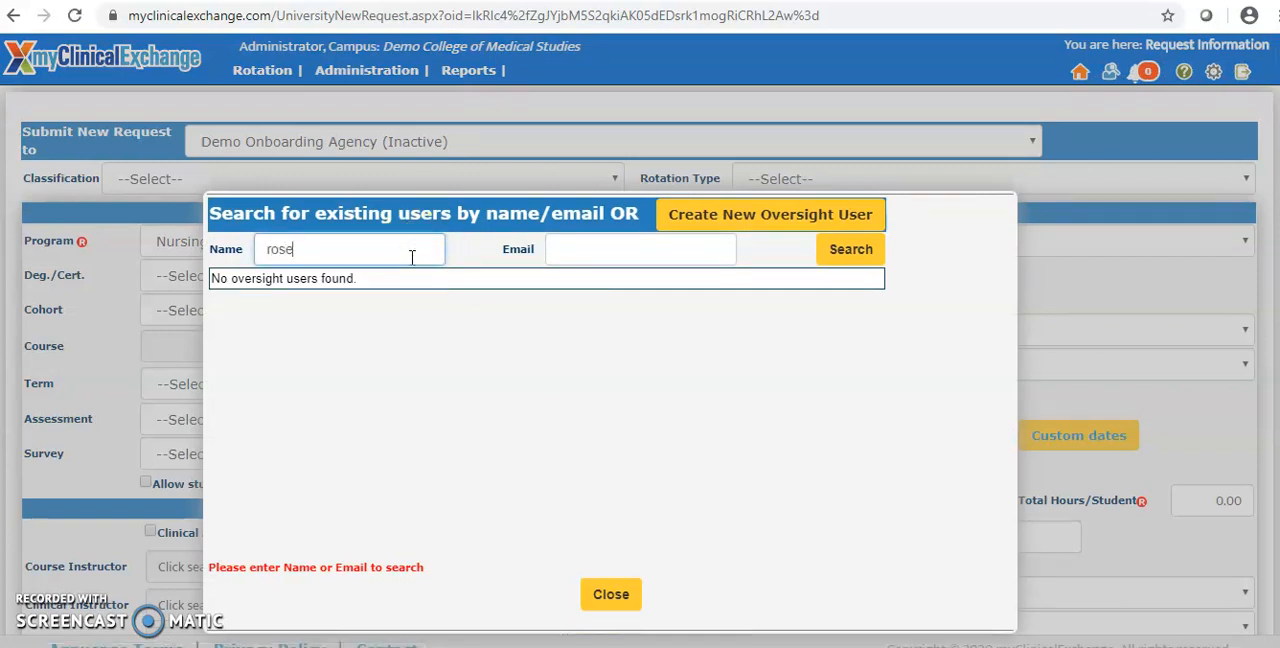
click(850, 249)
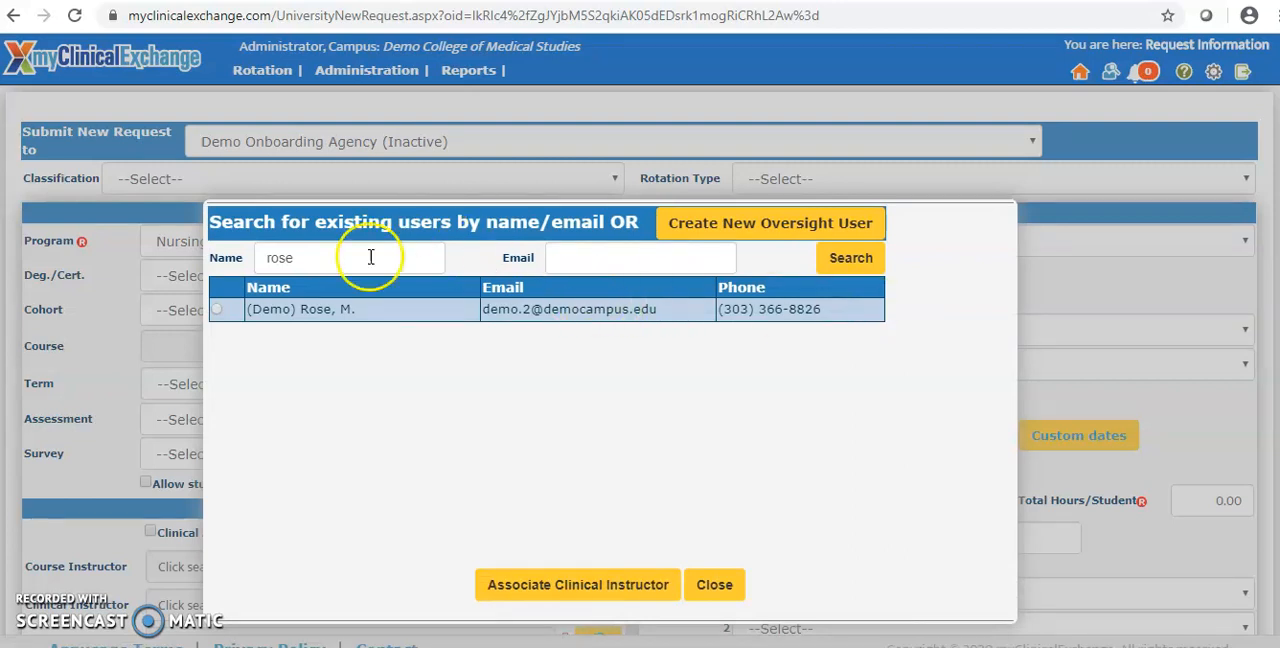
click(218, 311)
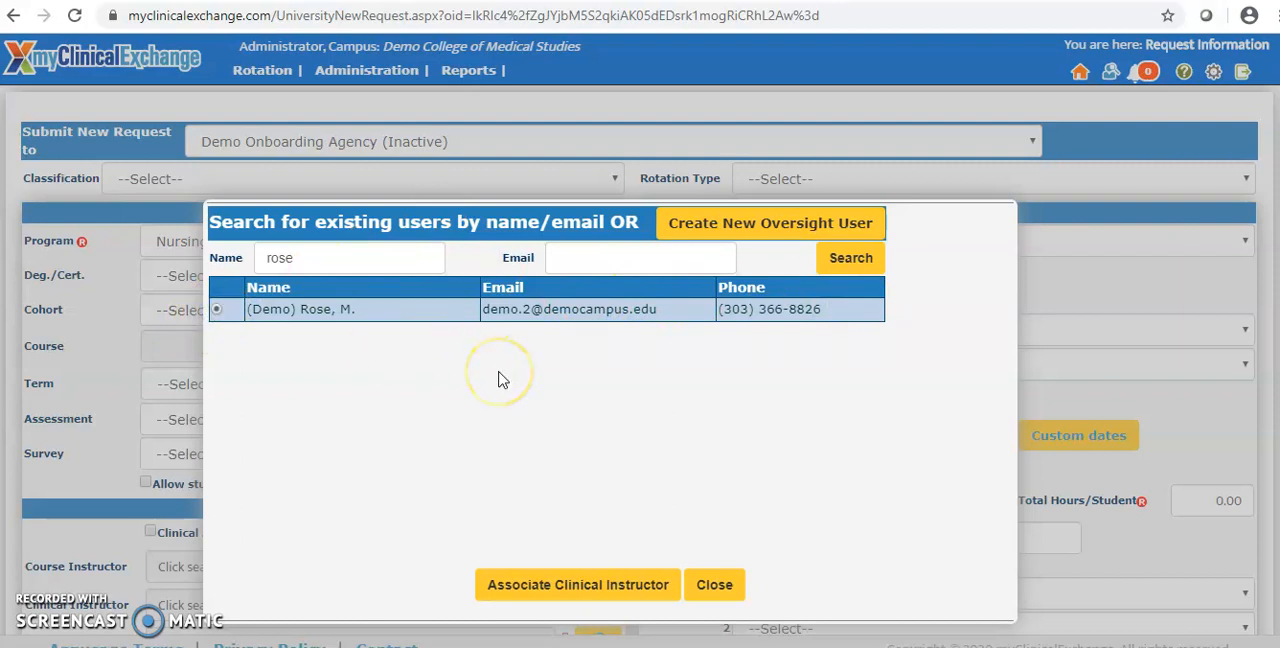
click(566, 586)
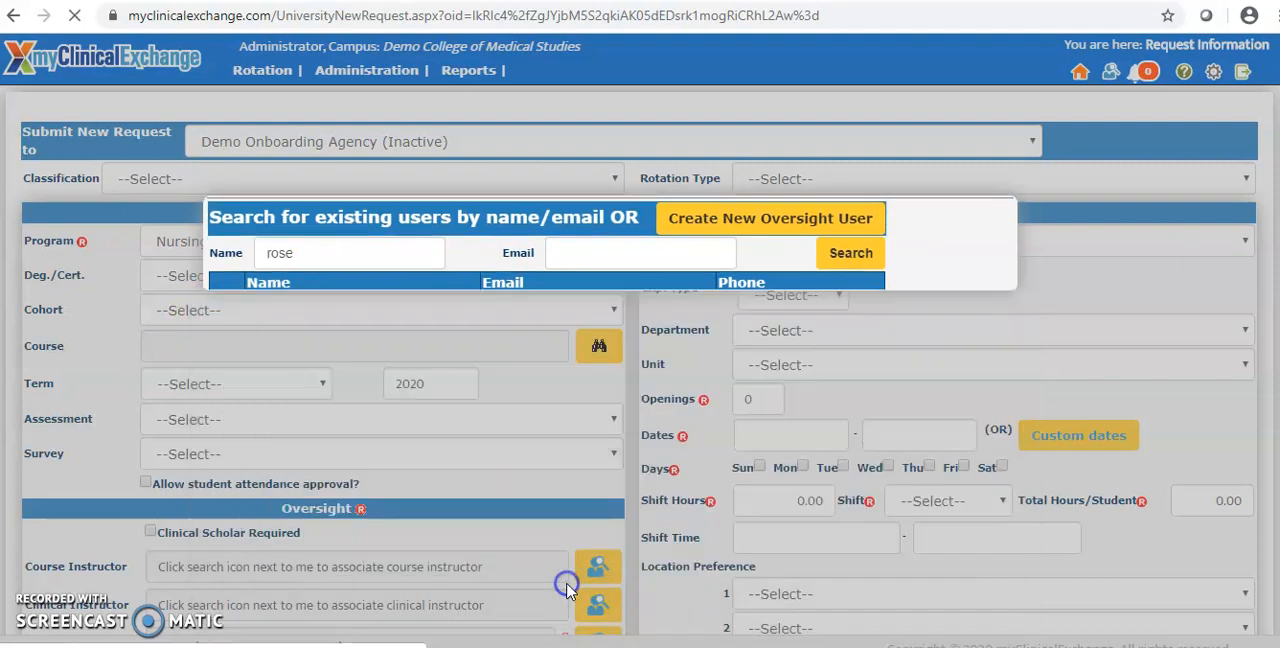
scroll(514, 500, down, 3)
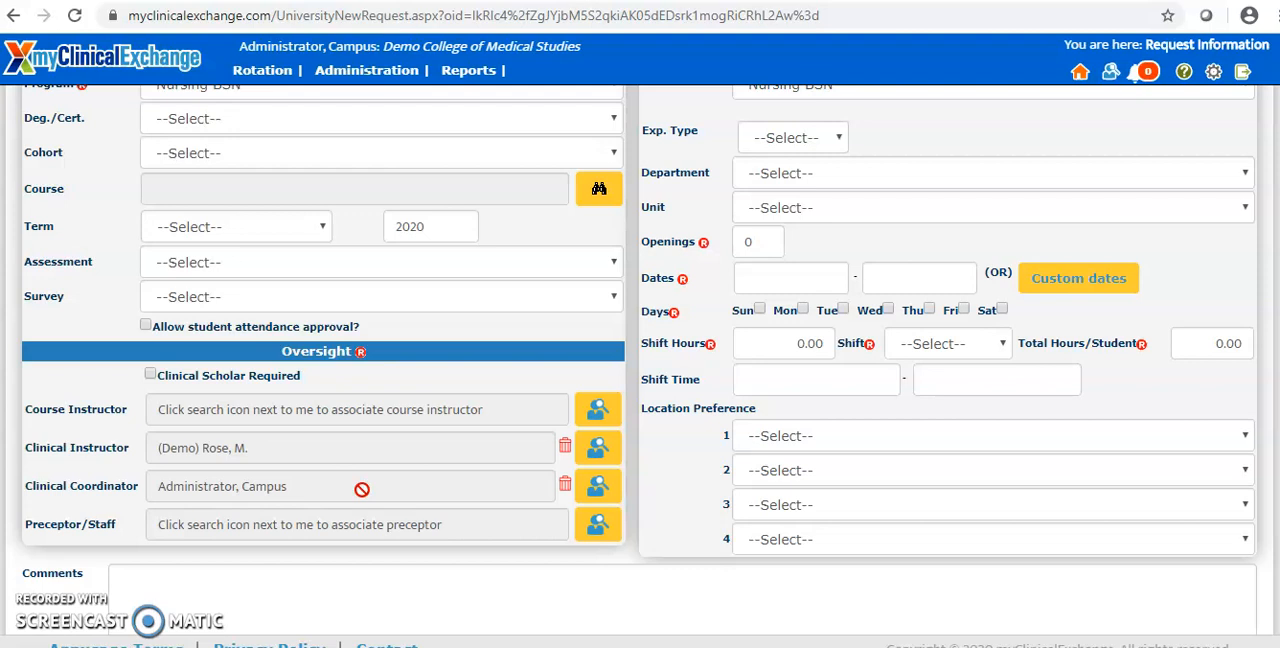
scroll(812, 377, up, 1)
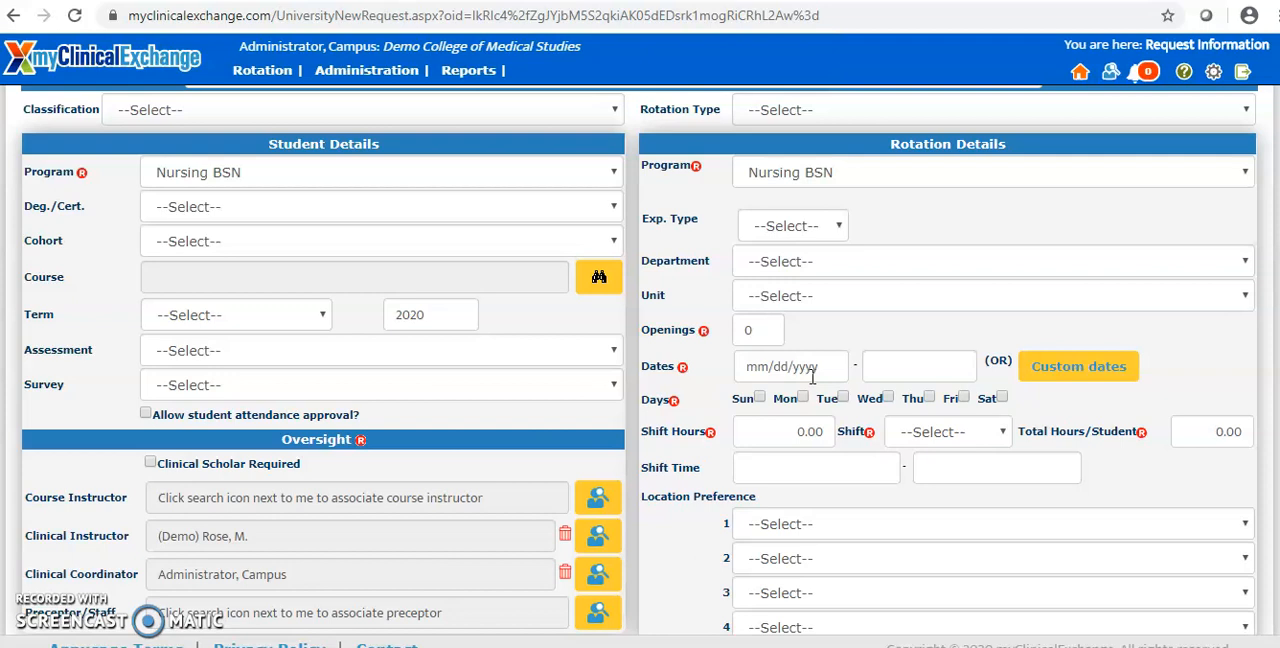
click(909, 184)
click(909, 184)
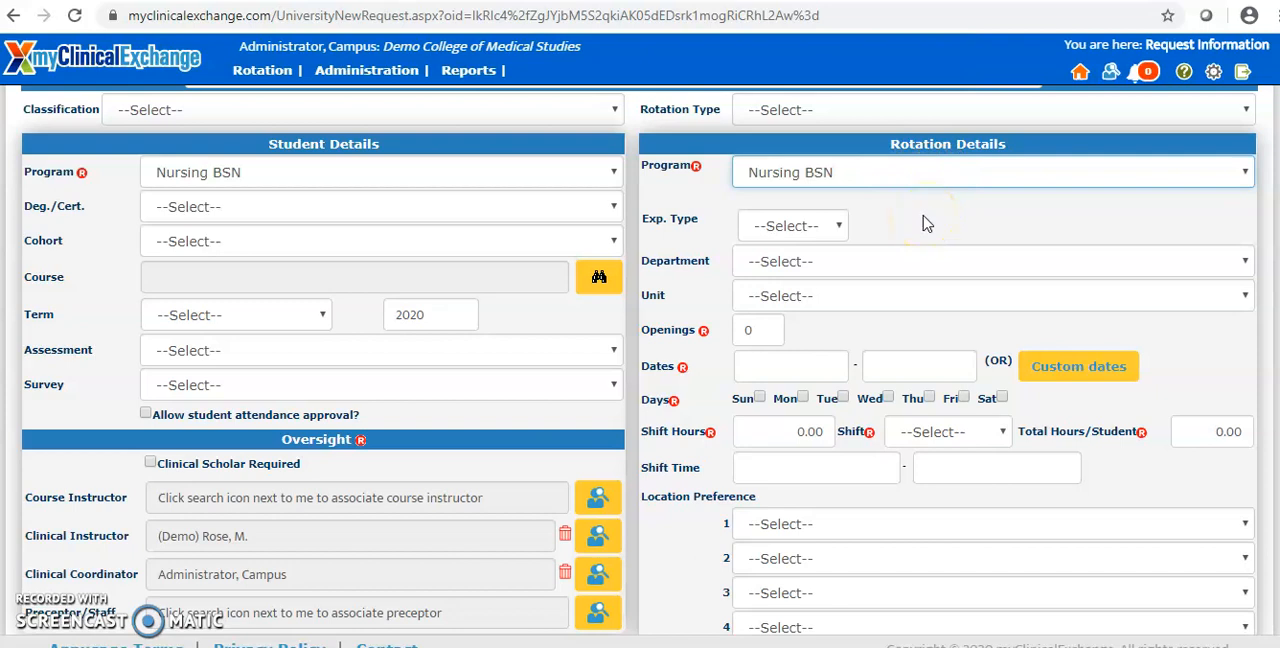
click(838, 175)
click(840, 176)
click(826, 270)
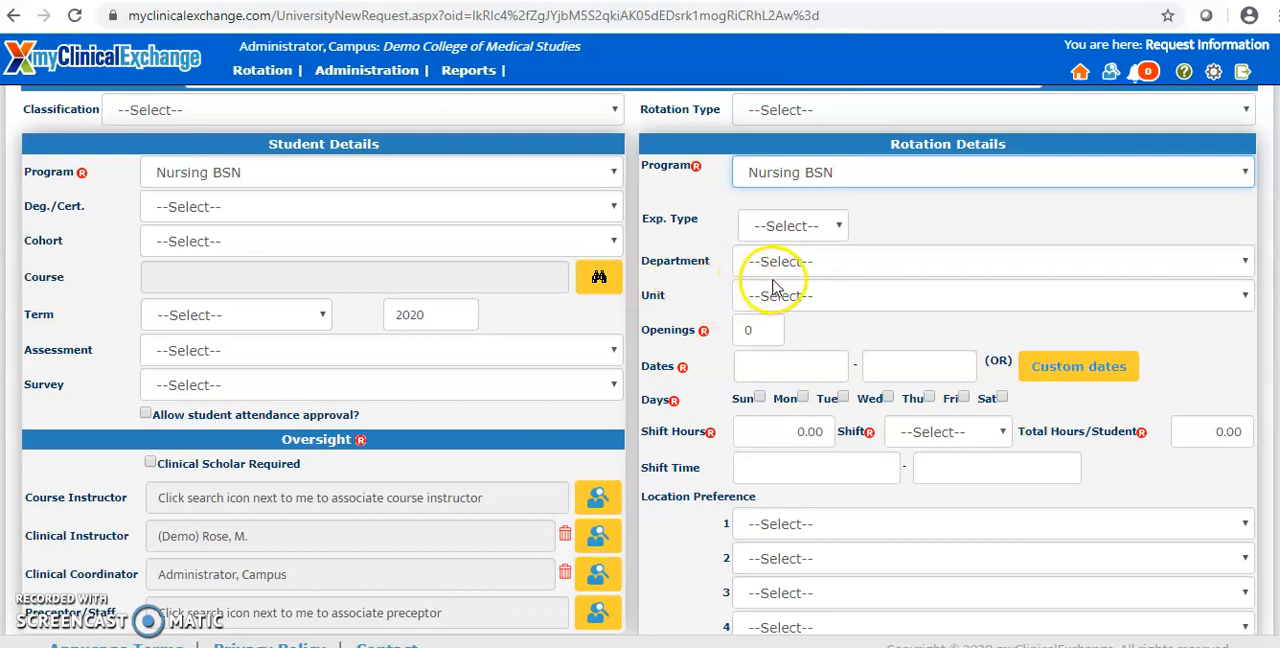
Step: Set the number of openings in the rotation details to 3
click(781, 367)
scroll(781, 367, down, 1)
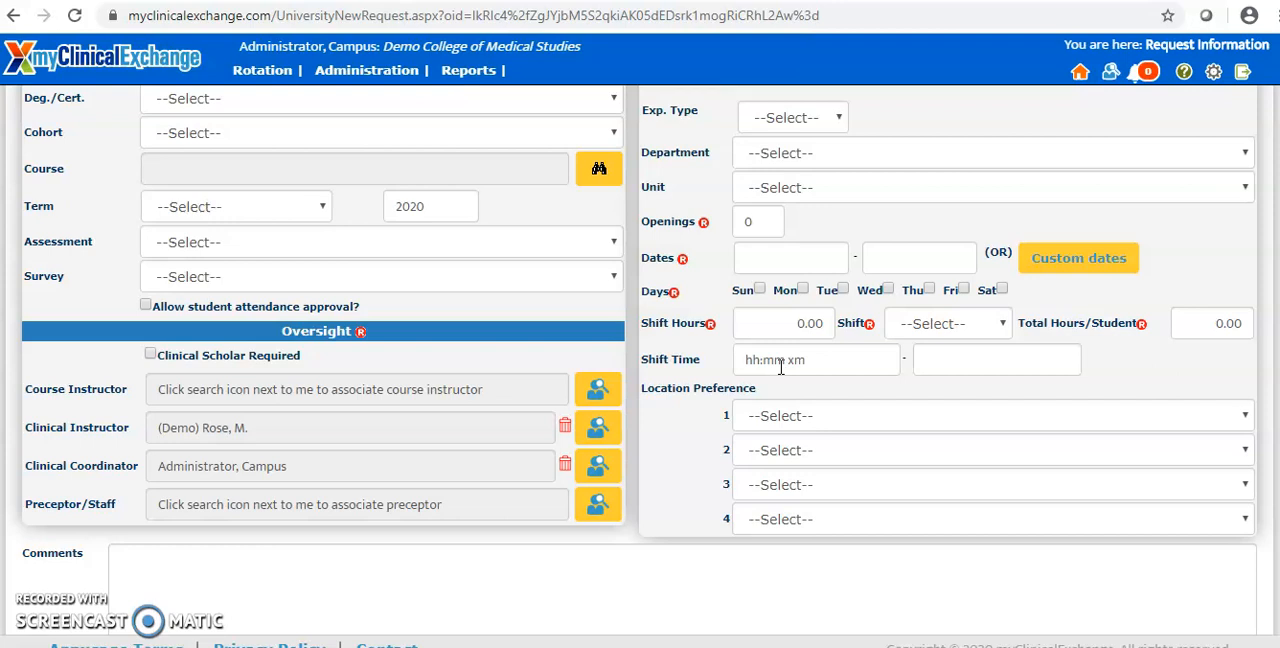
double_click(771, 222)
text(3)
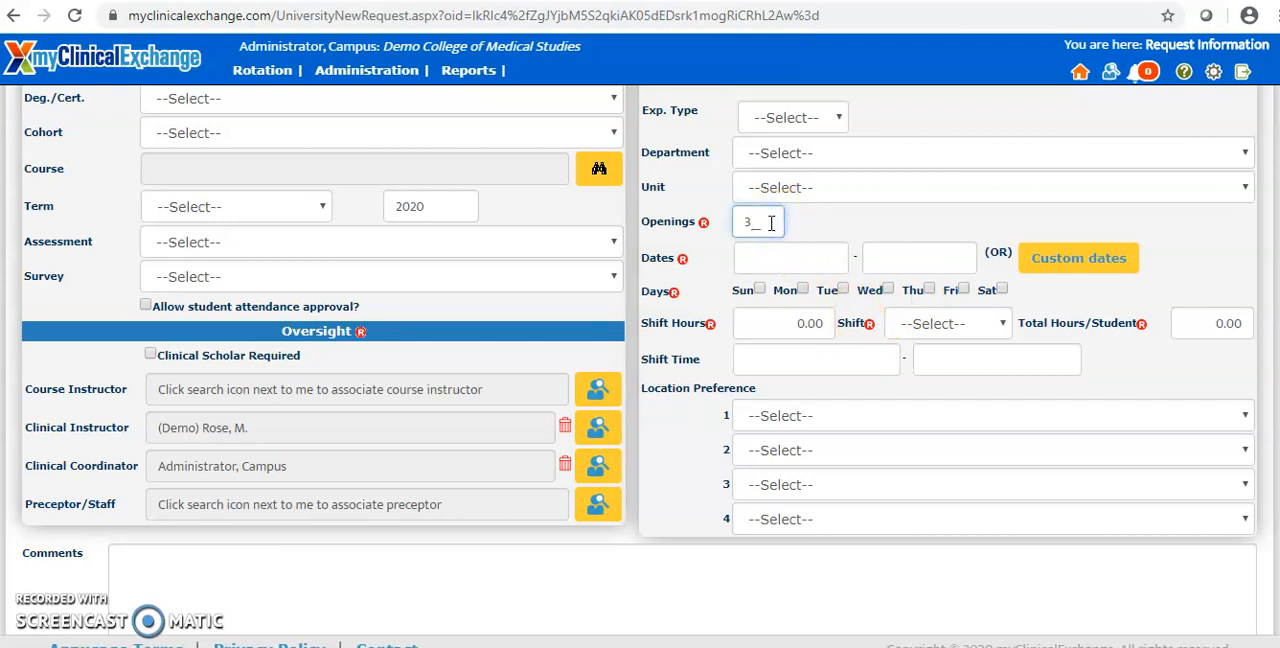
Step: Set the rotation dates to run from 05/01/2020 to 05/31/2020
click(790, 258)
click(795, 260)
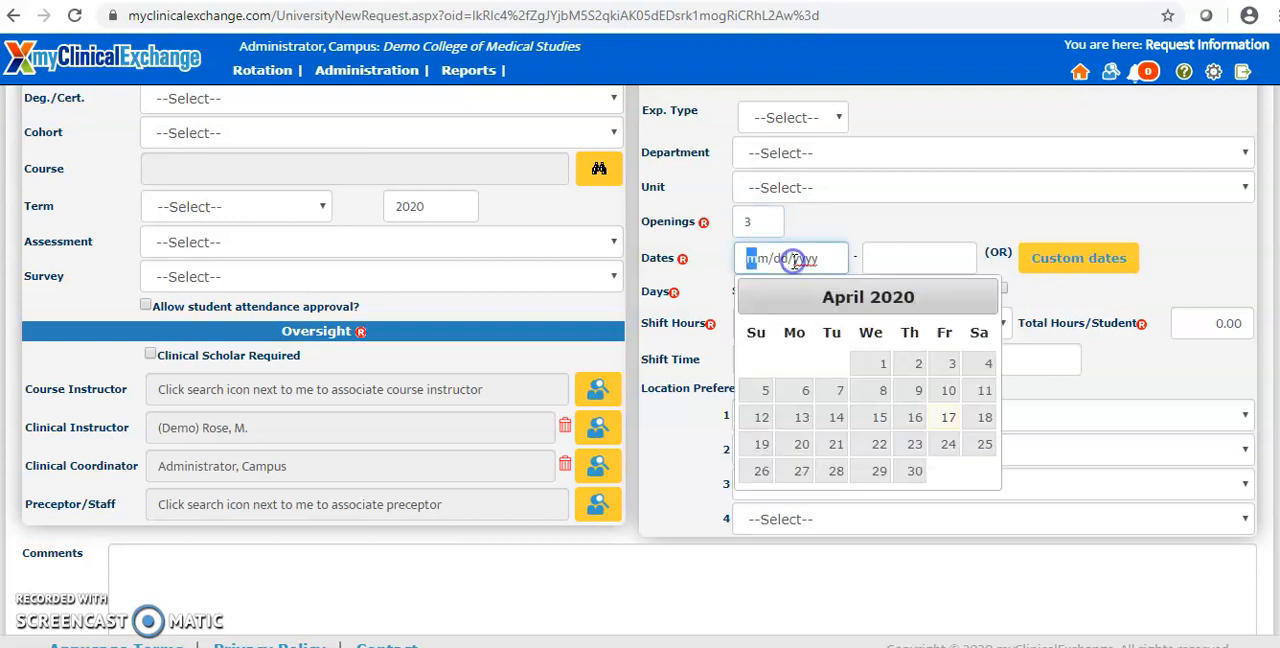
click(981, 295)
click(950, 363)
click(900, 260)
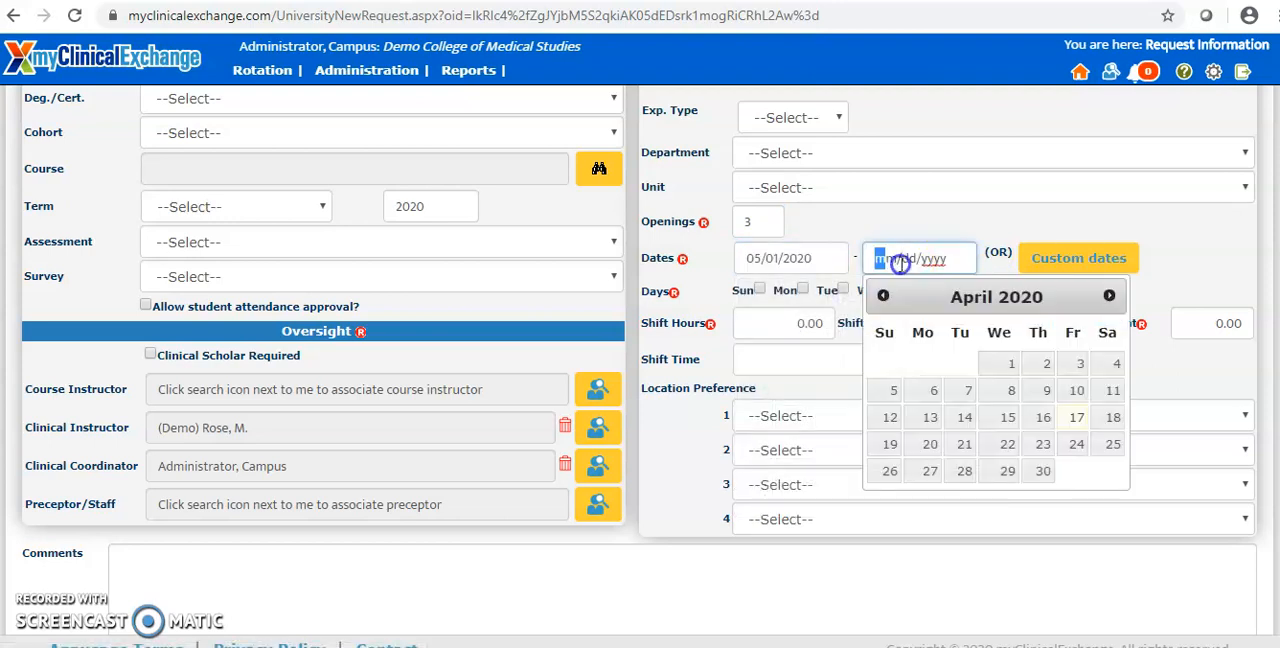
click(1109, 295)
click(889, 498)
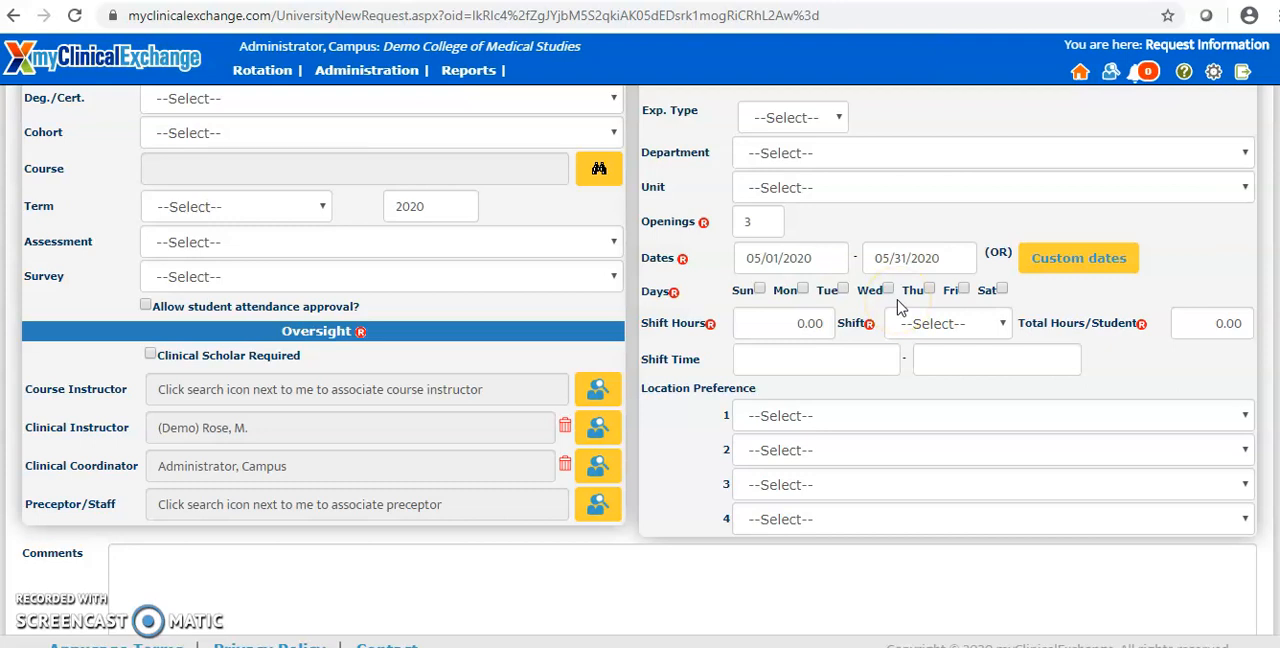
Step: Select Monday, Wednesday and Friday as the rotation days
click(802, 290)
click(888, 290)
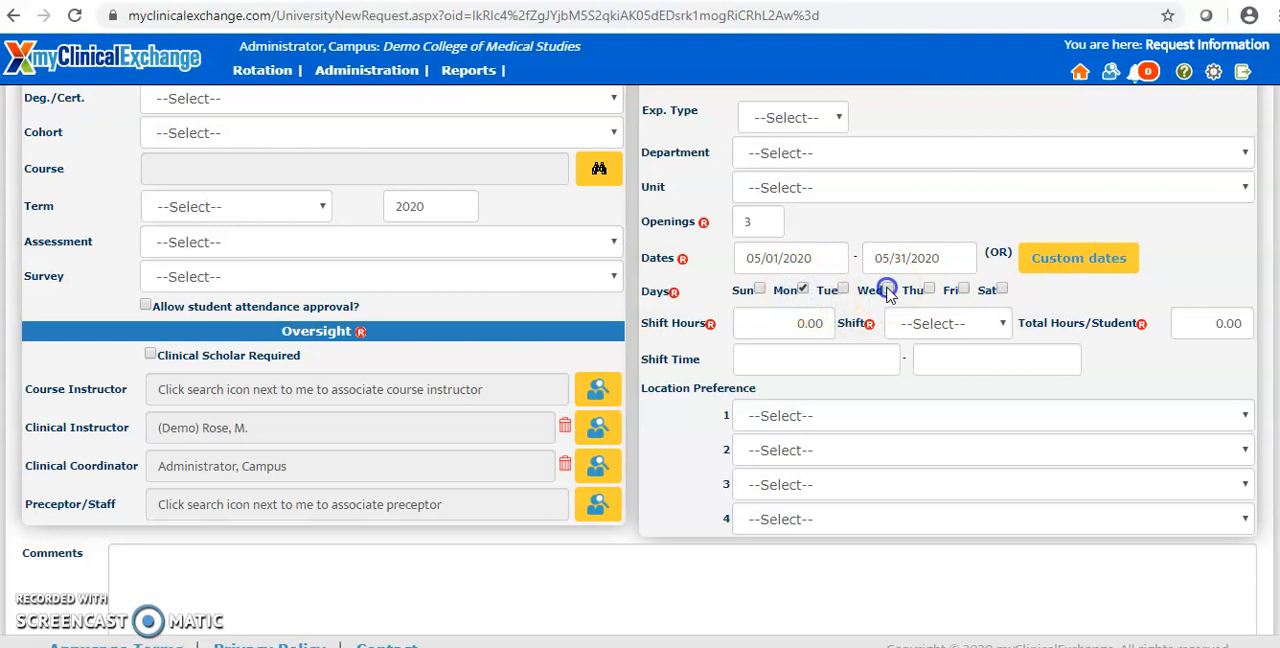
click(962, 290)
Step: Replace the date range with custom dates May 11, 13, 15, 18, 20 and 22, 2020, and apply them
click(1078, 260)
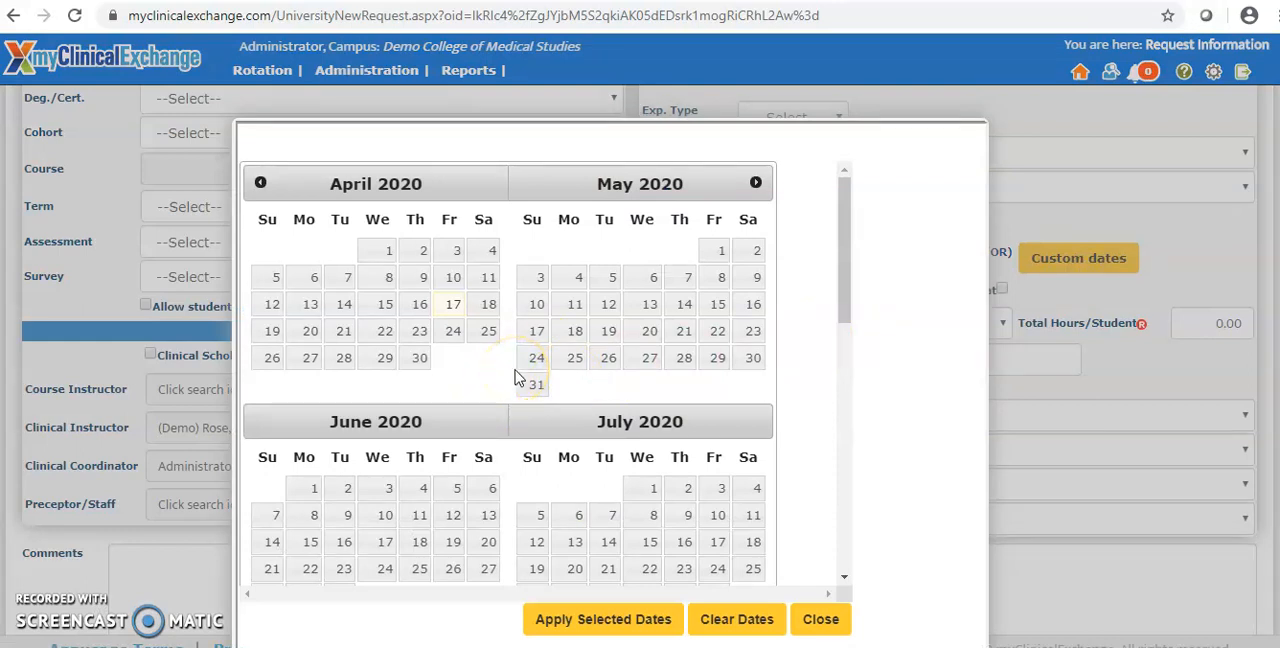
click(575, 304)
click(650, 304)
click(718, 304)
click(572, 340)
click(648, 334)
click(718, 333)
scroll(716, 342, down, 1)
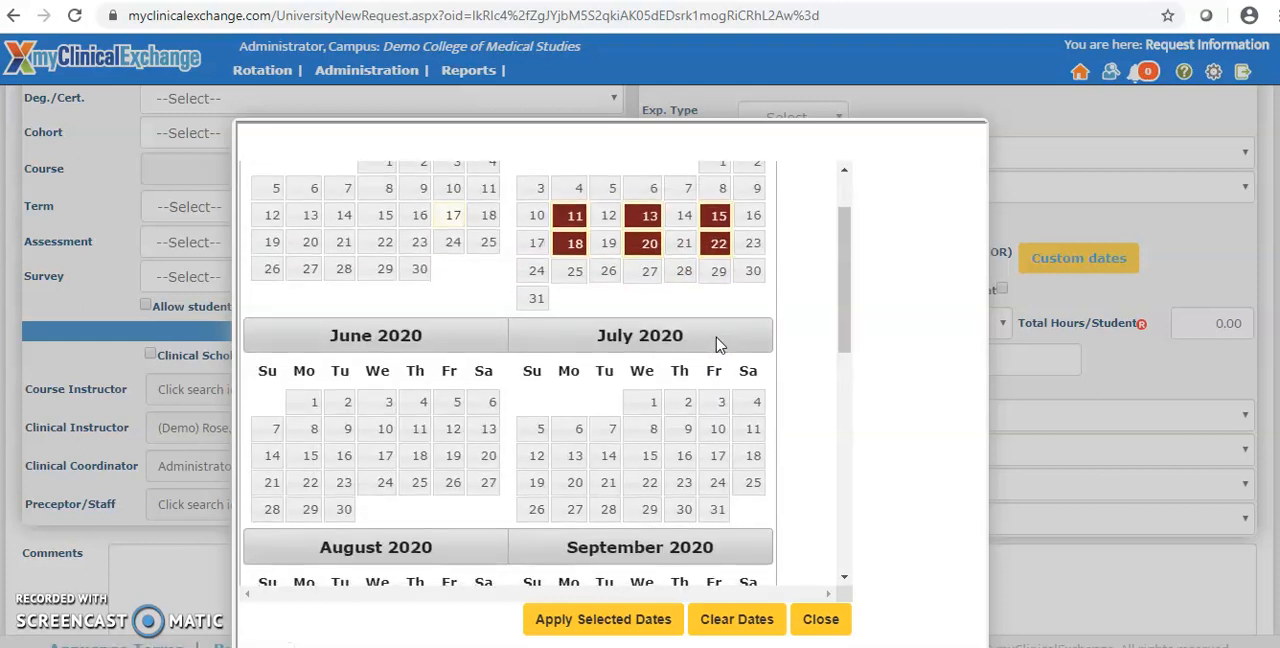
click(628, 620)
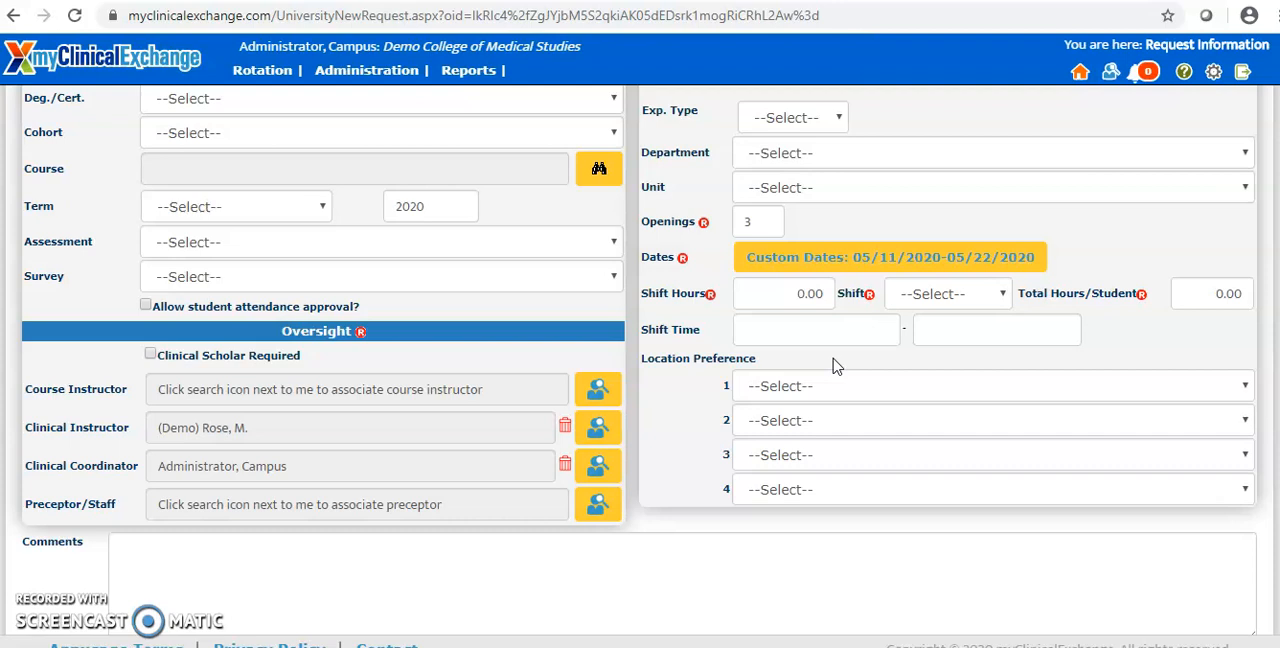
Step: Set the shift hours to 8 and the shift to Flexible in the rotation details
click(800, 294)
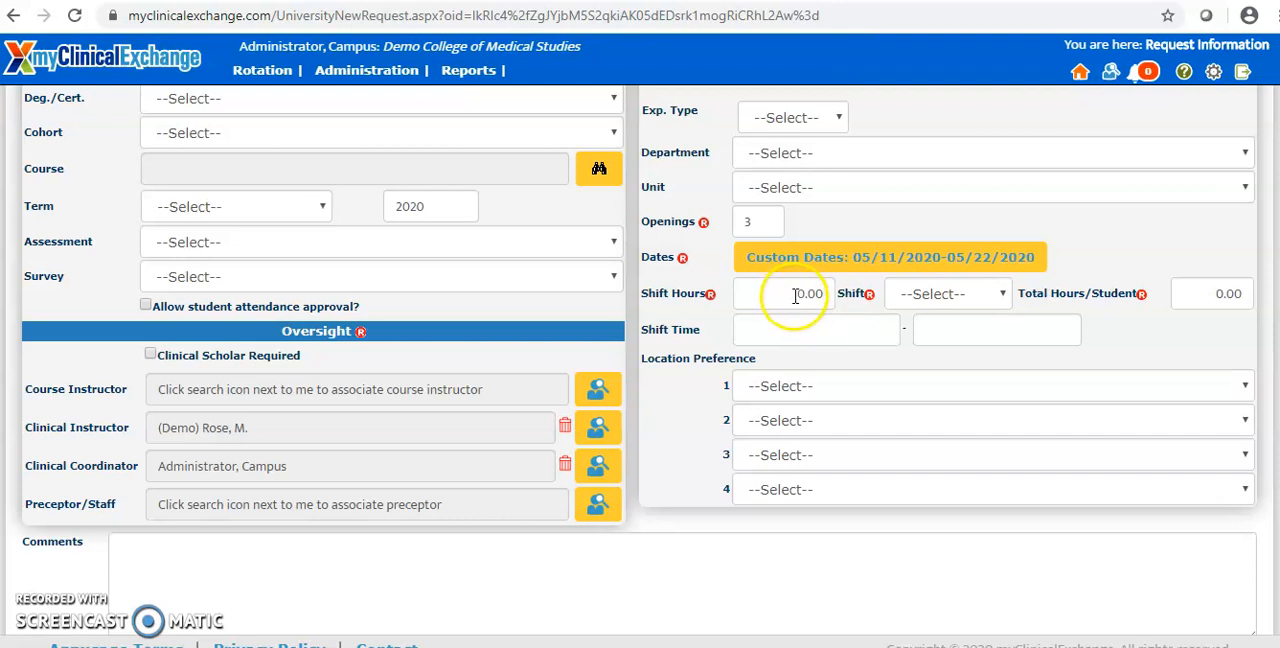
click(795, 295)
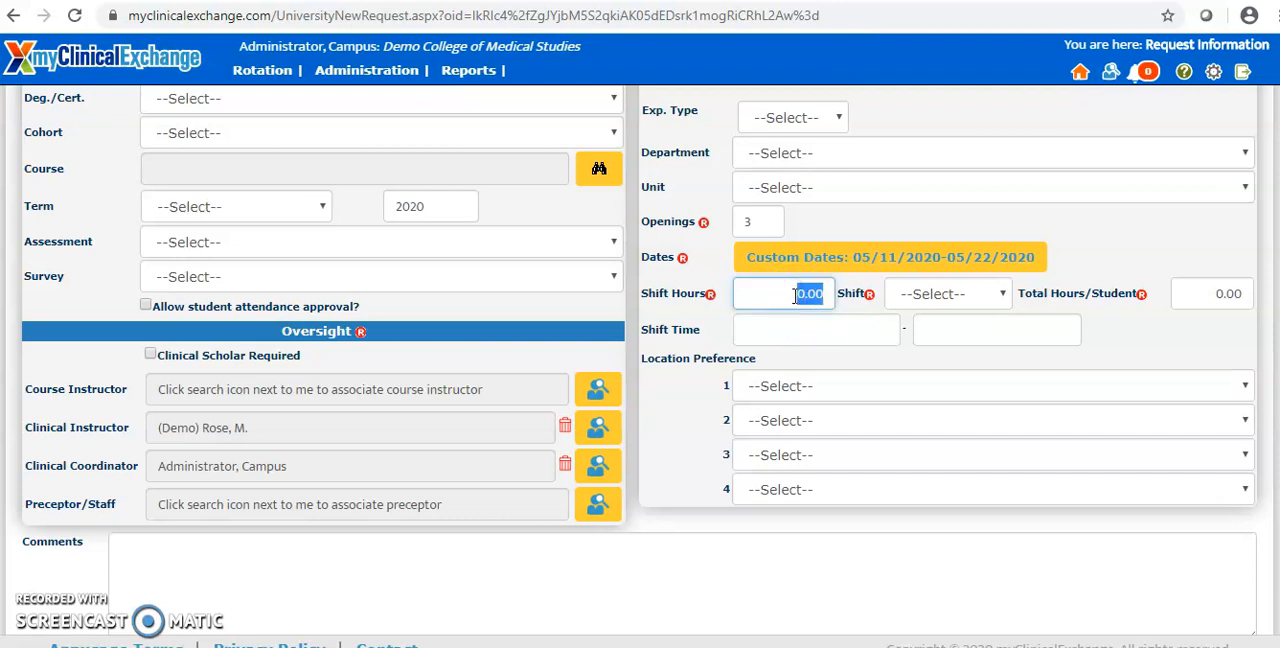
text(8)
click(801, 302)
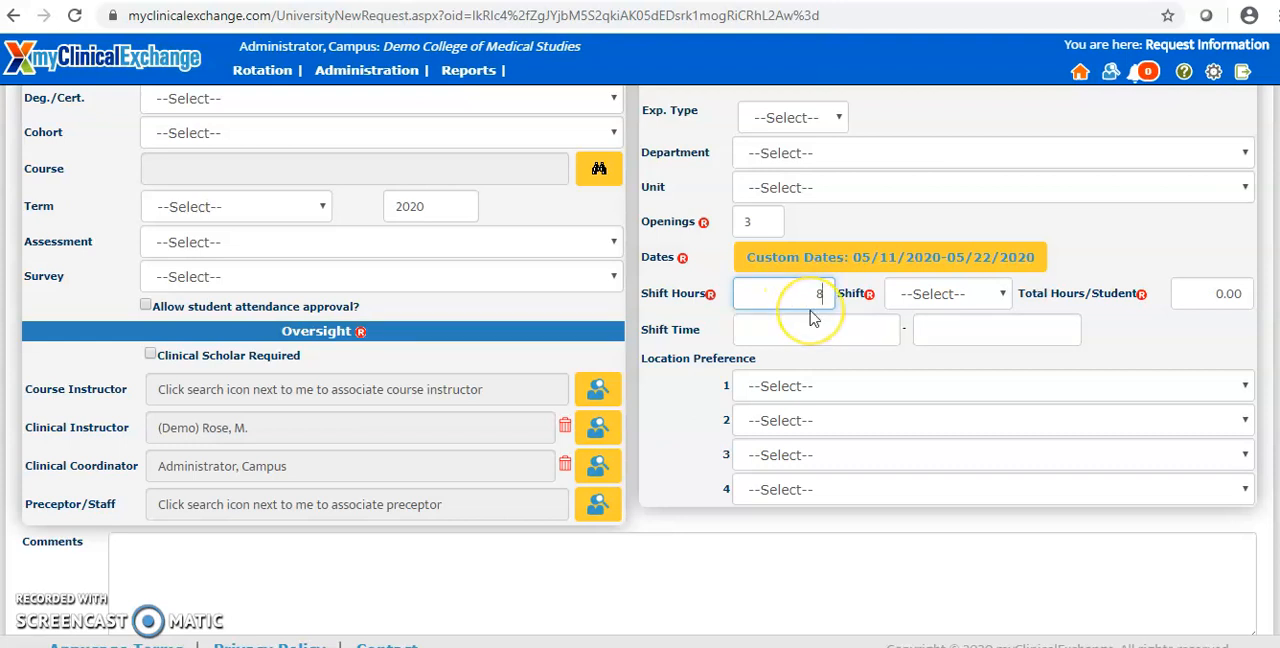
click(950, 303)
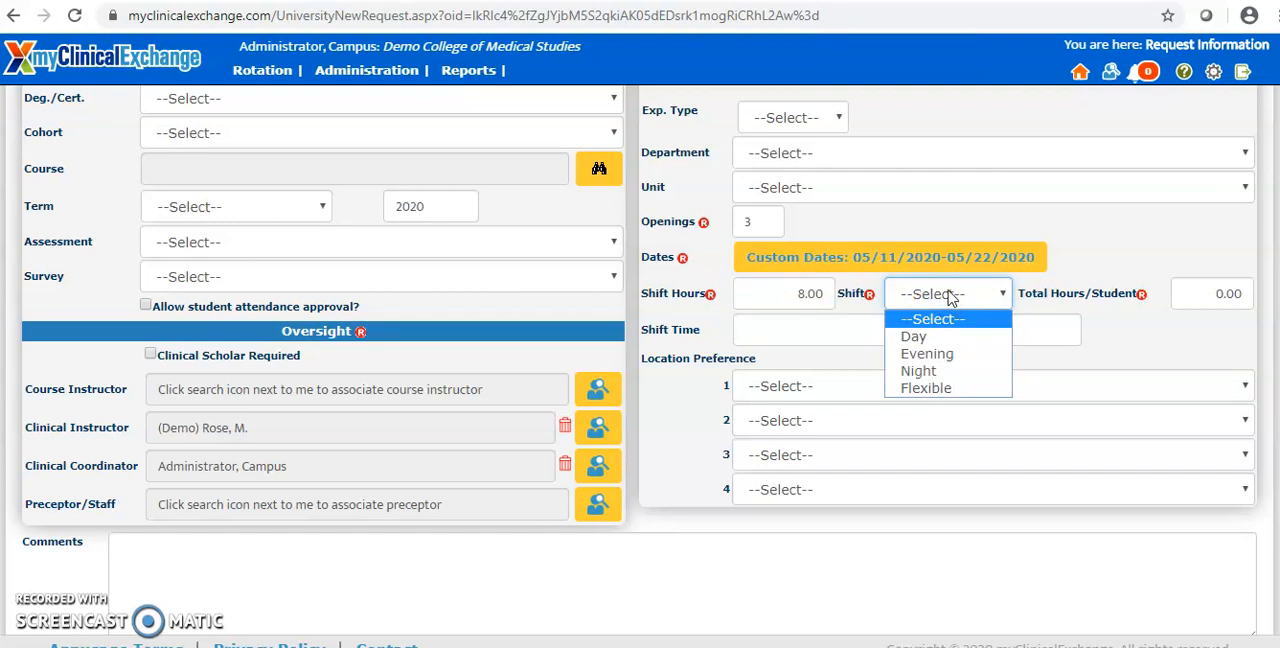
drag(950, 303, 932, 398)
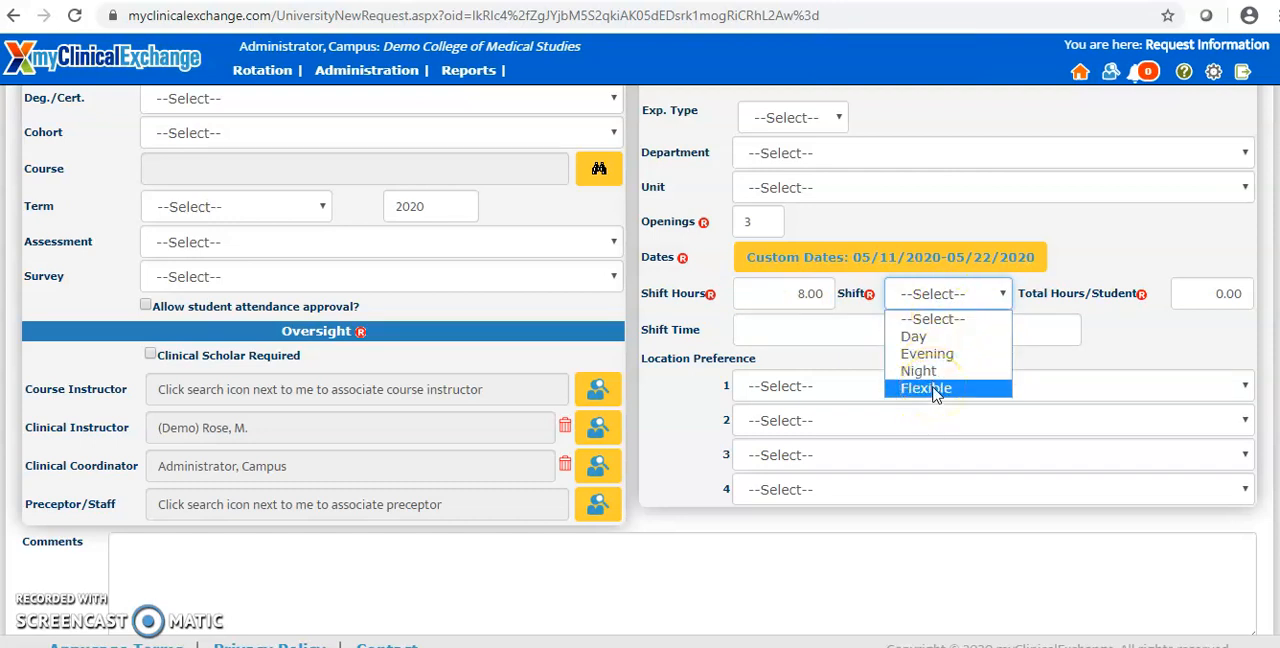
click(930, 388)
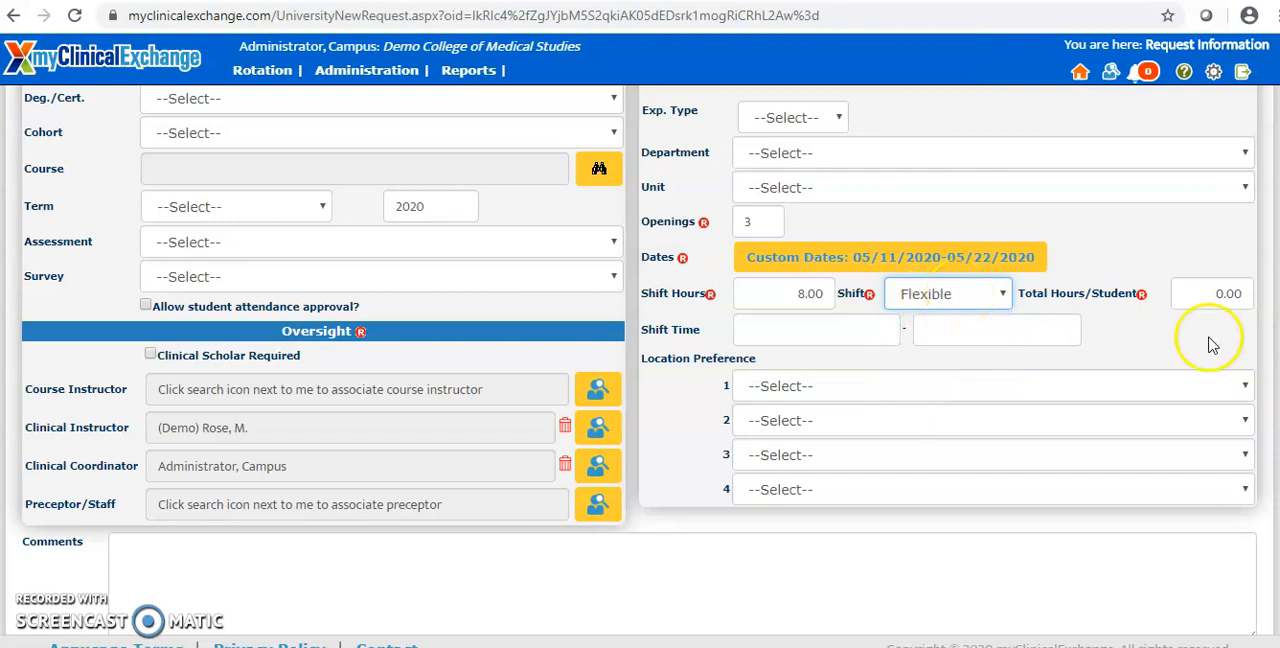
Step: Set the total hours per student to 30
double_click(1211, 294)
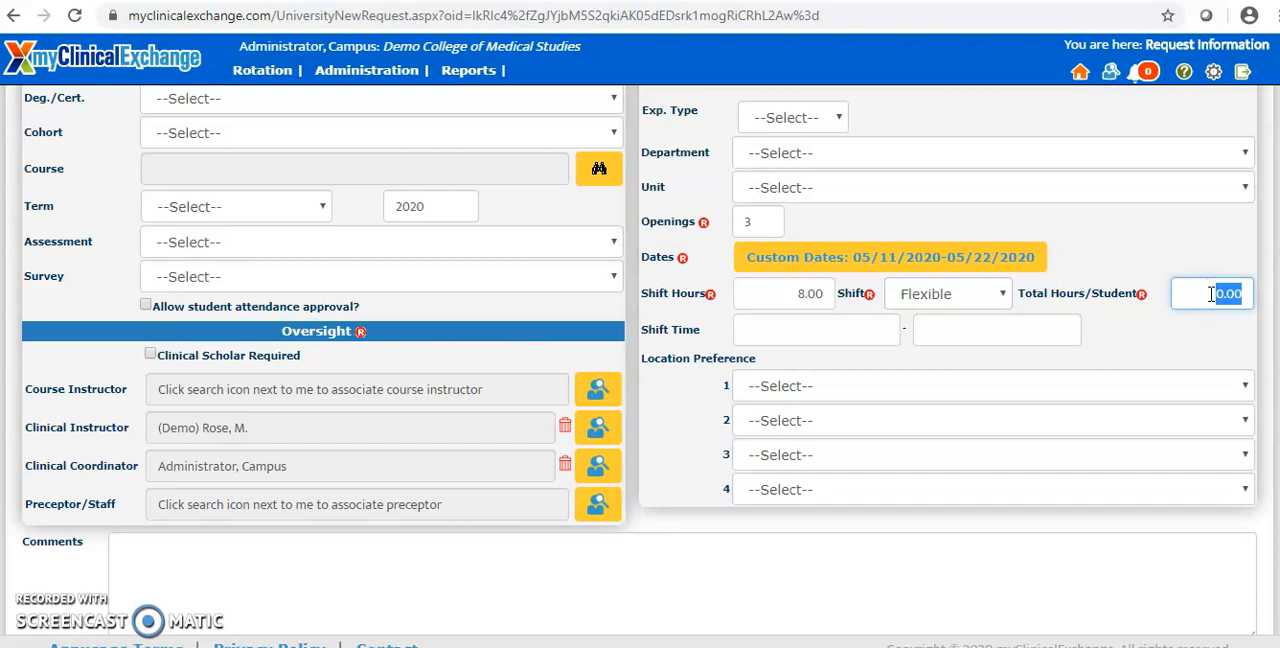
text(30)
click(1185, 245)
Step: Enter the comment "Student found Preceptor X" for the request
scroll(1004, 445, down, 1)
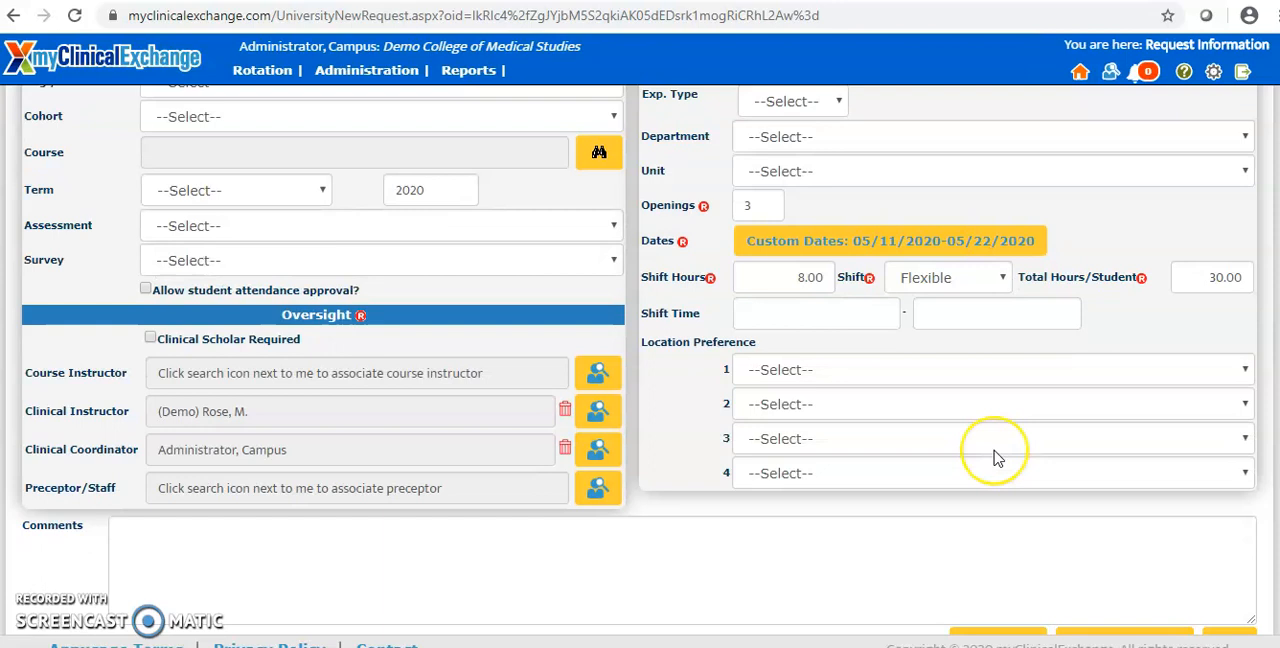
click(827, 509)
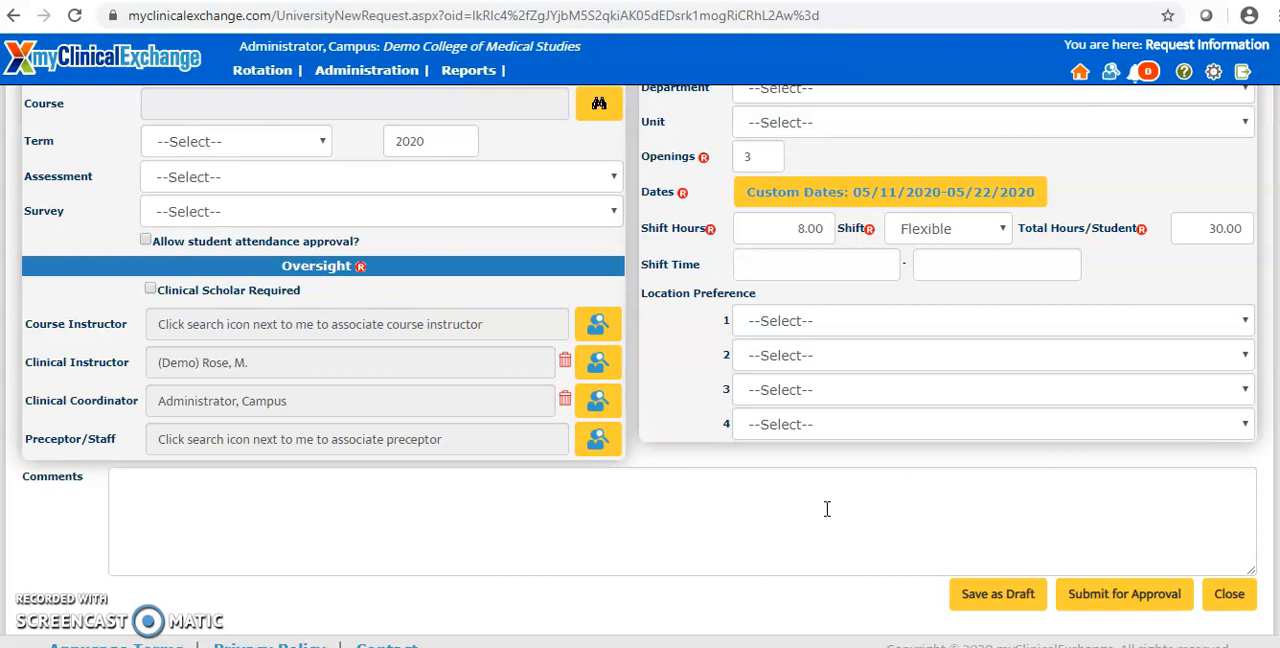
click(808, 523)
text(Student found)
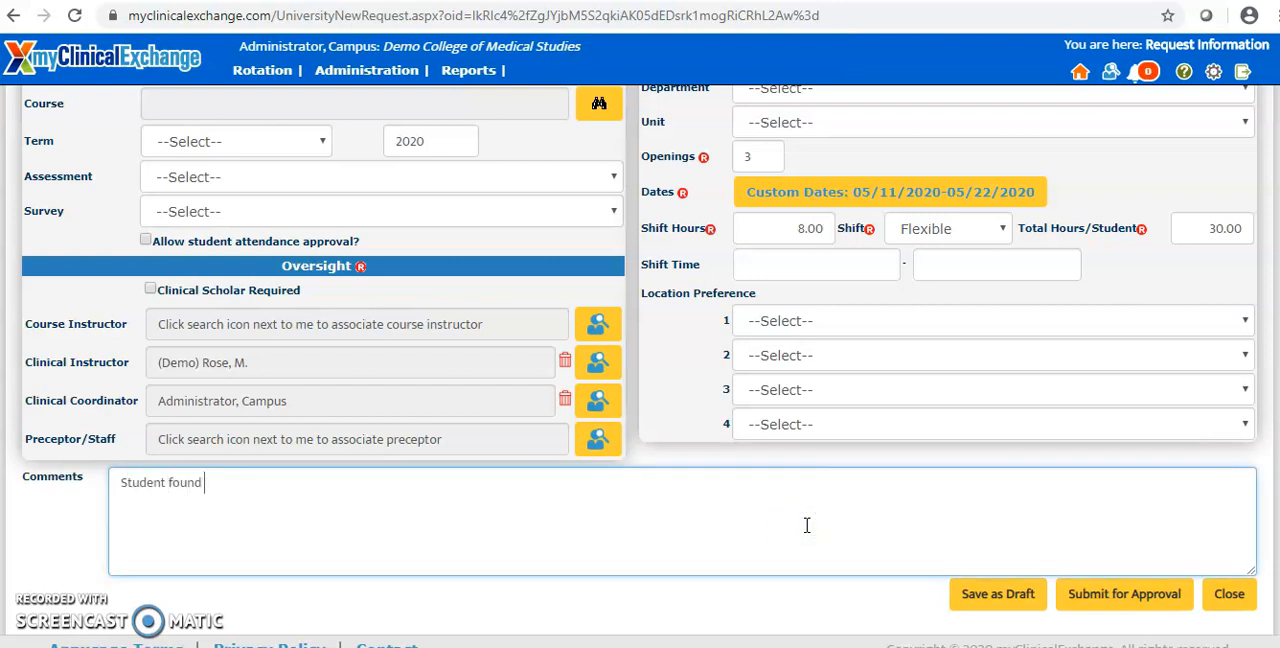
text( Preceptor X)
click(879, 503)
Step: Review the completed request form and submit the request for approval
scroll(870, 470, up, 3)
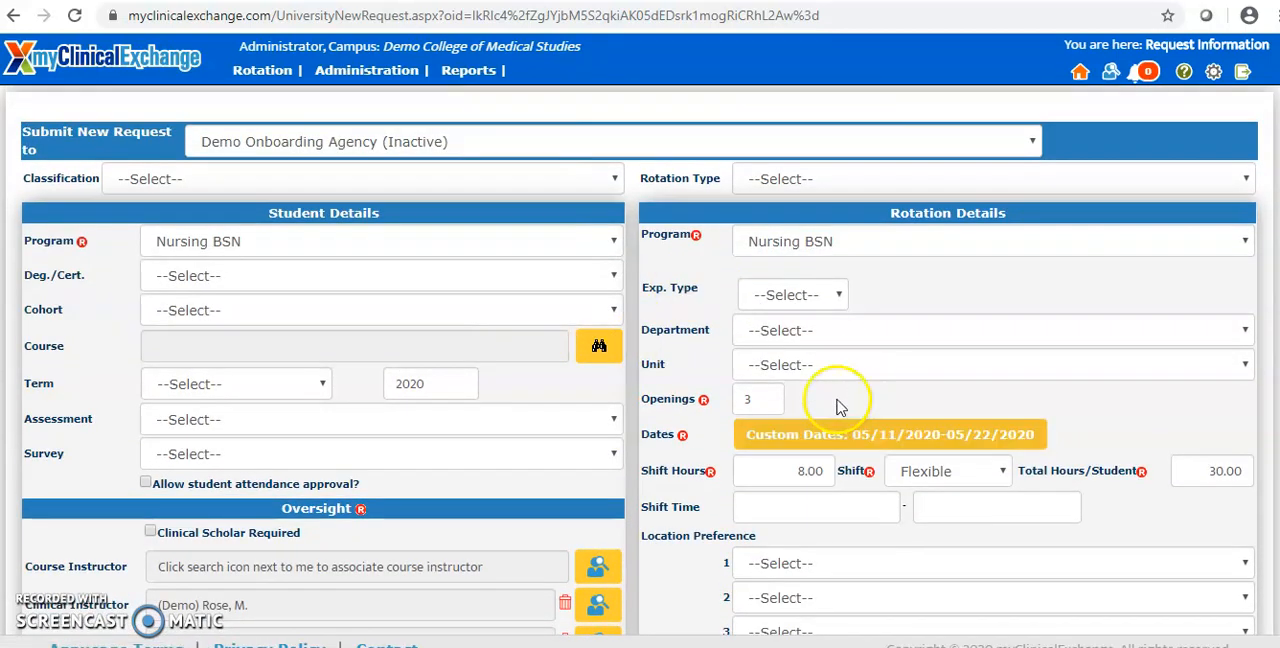
scroll(790, 443, down, 3)
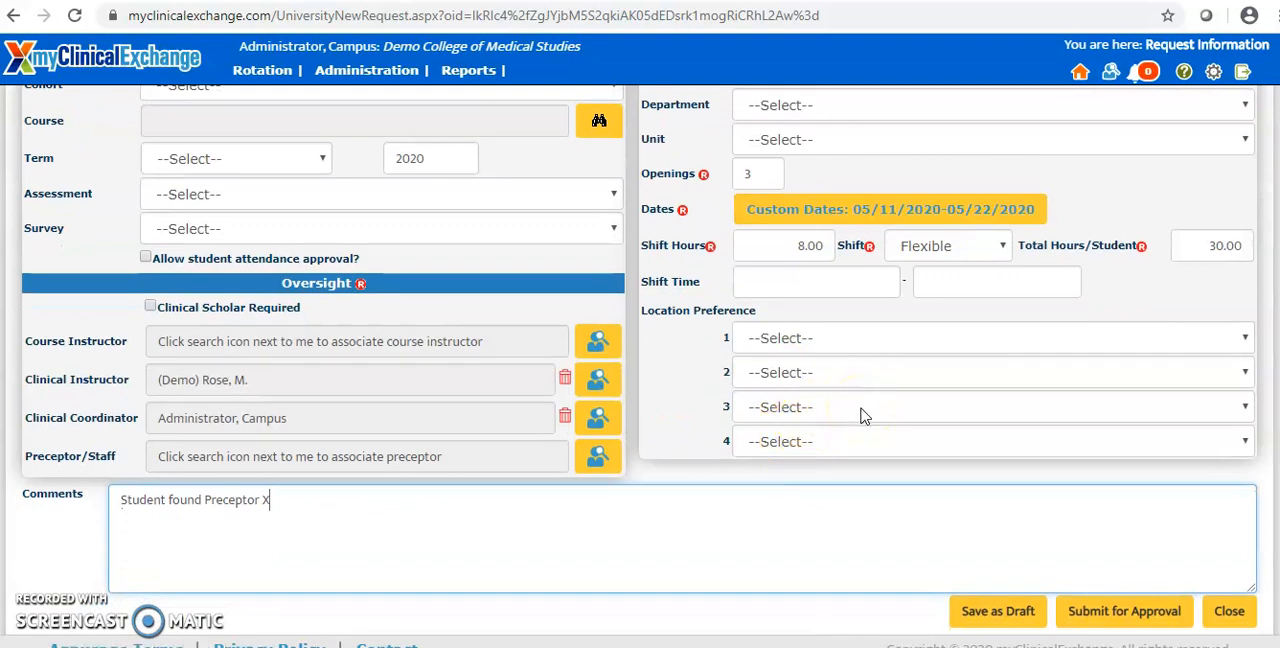
scroll(865, 416, down, 1)
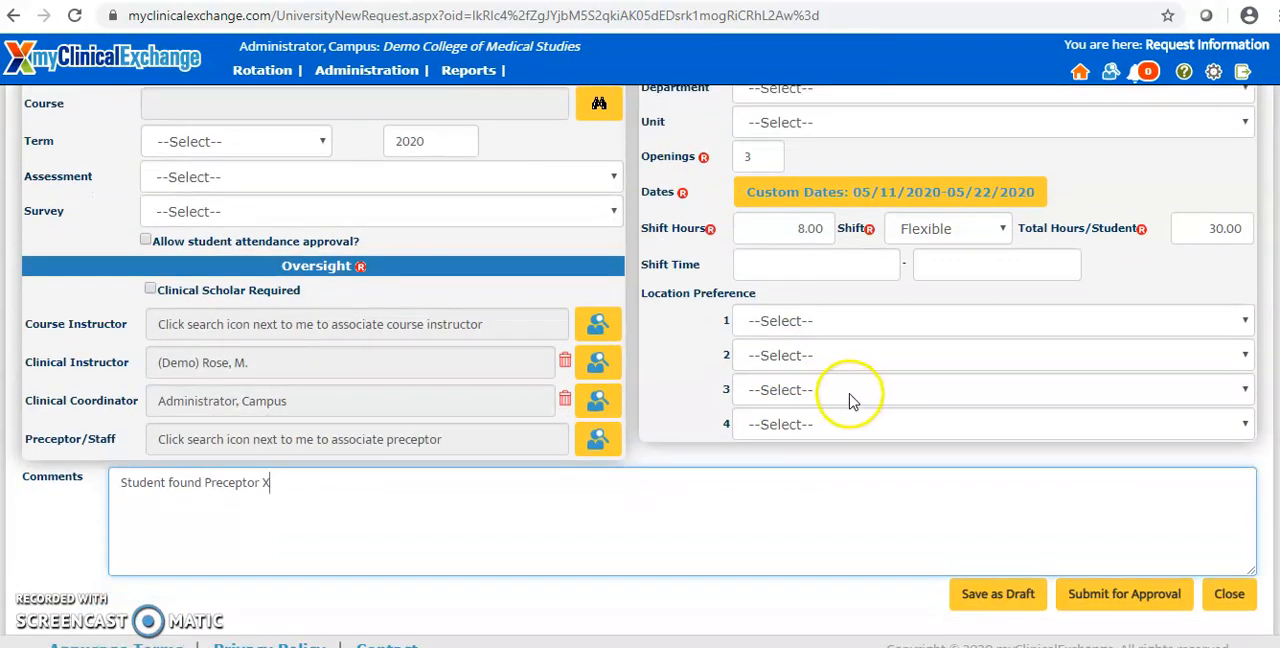
click(1126, 601)
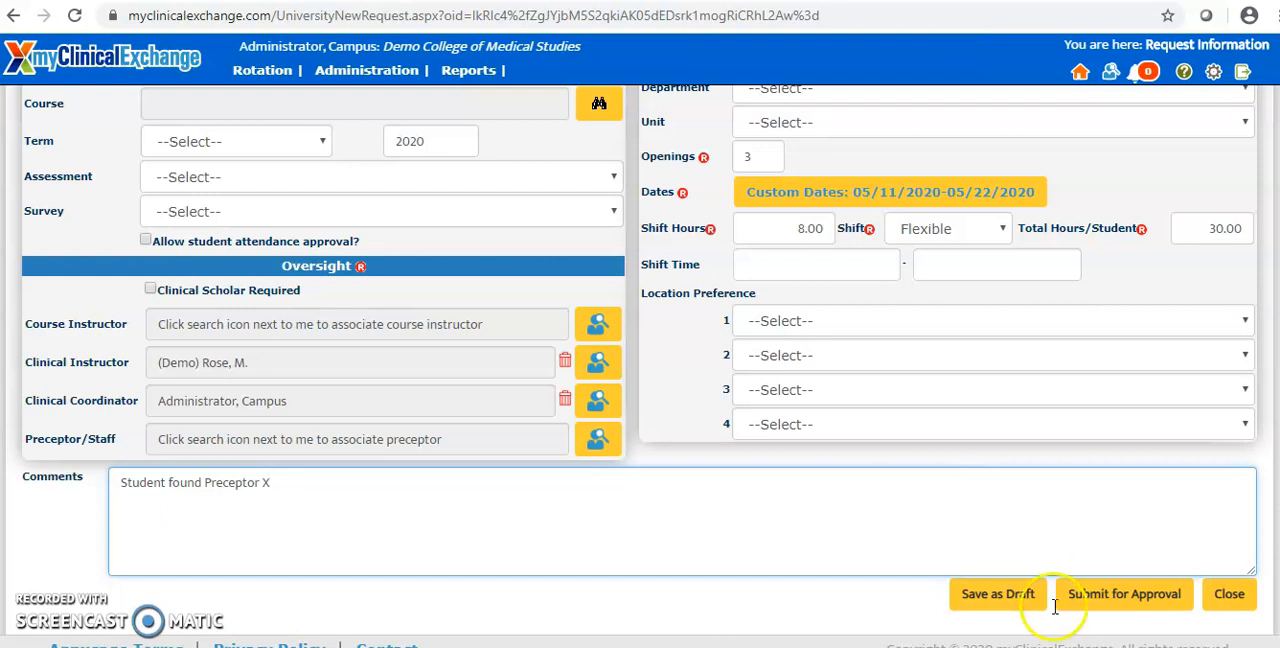
click(1006, 598)
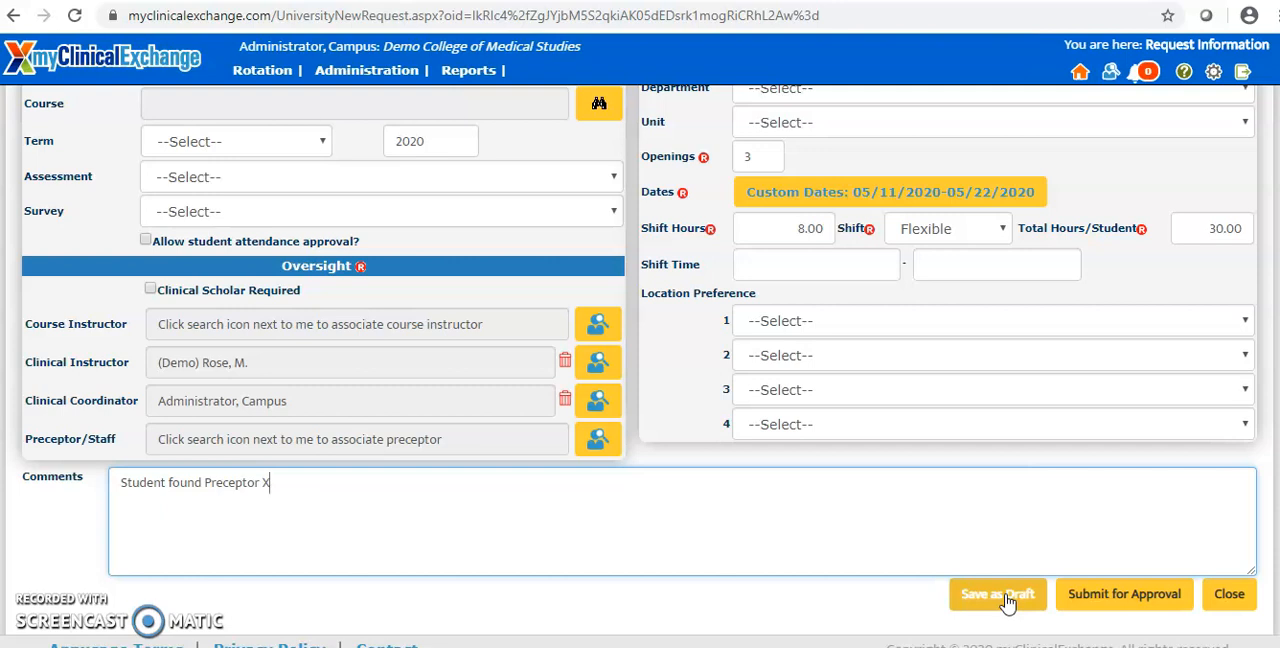
click(1127, 594)
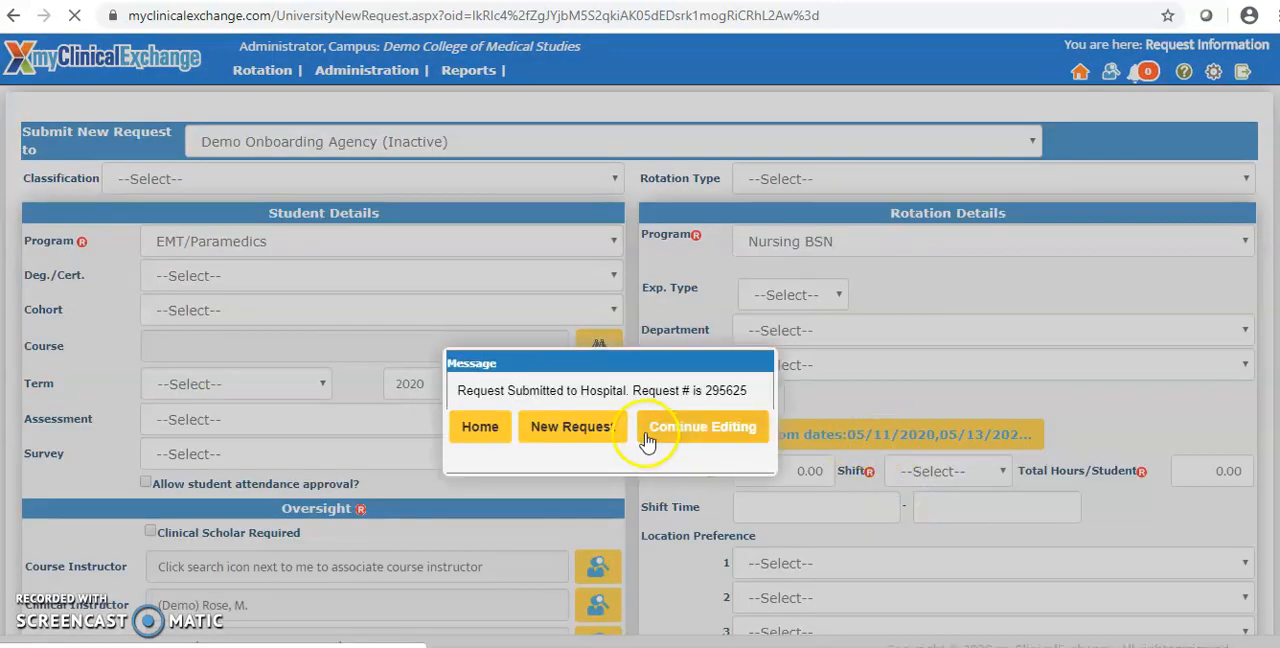
Step: Highlight the request number in the submission message and return to the home page
double_click(740, 390)
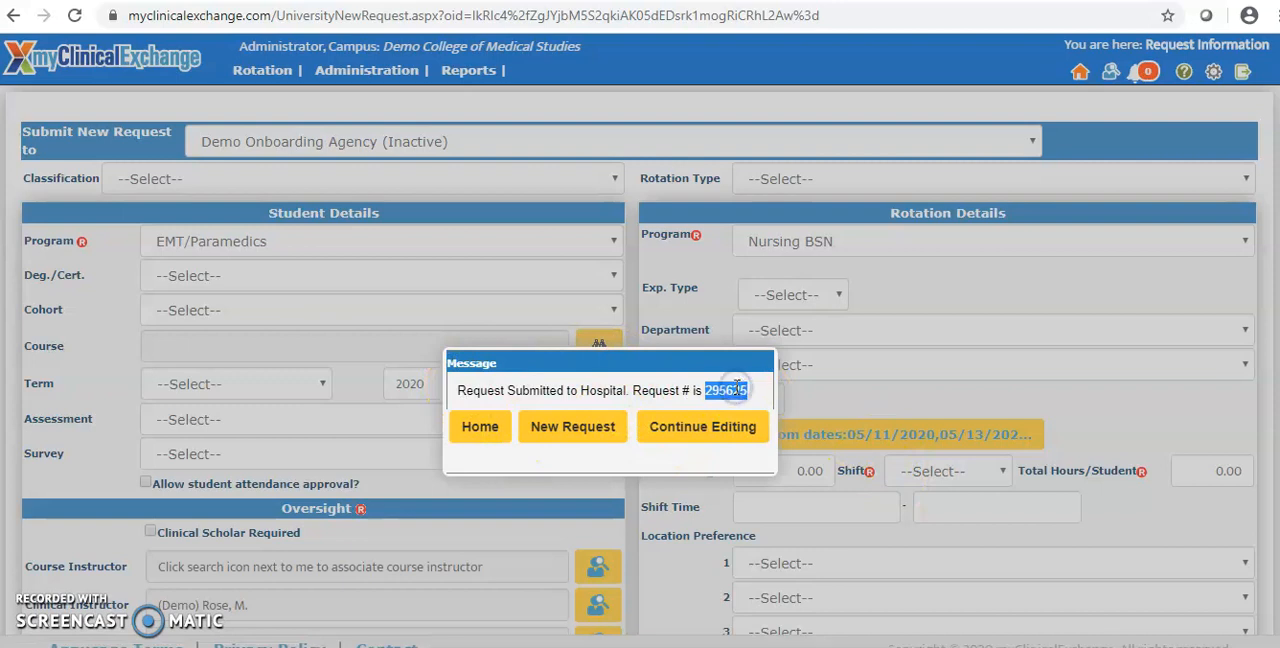
click(622, 396)
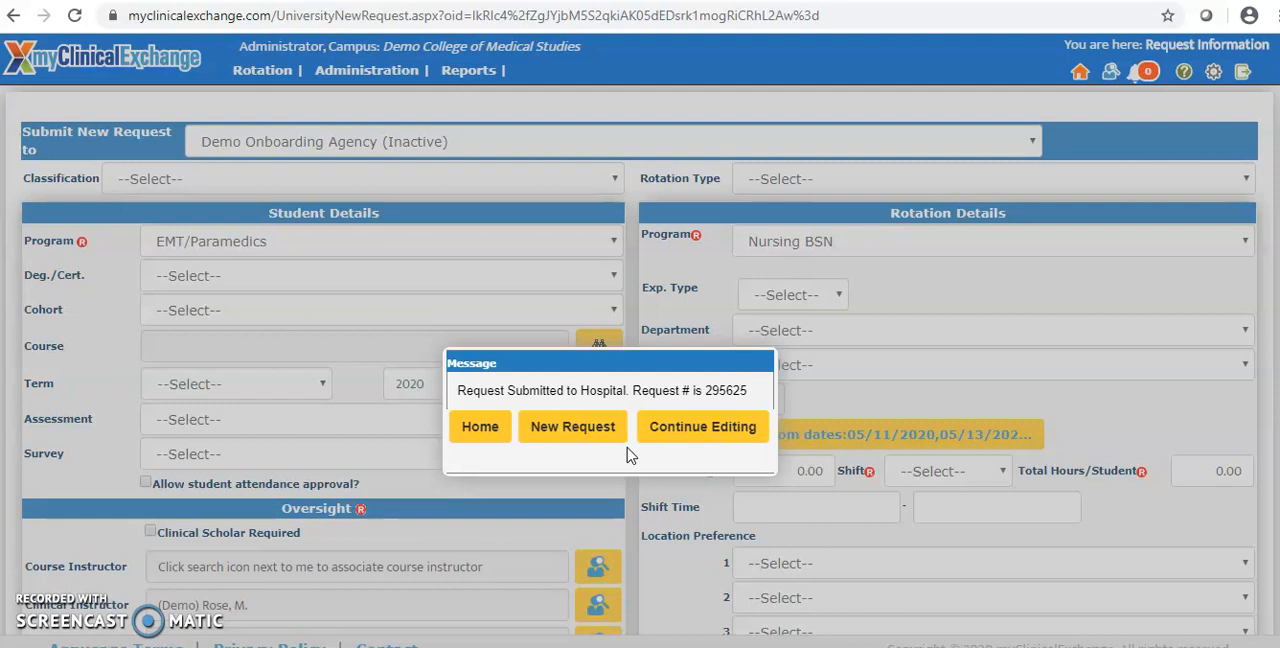
click(500, 432)
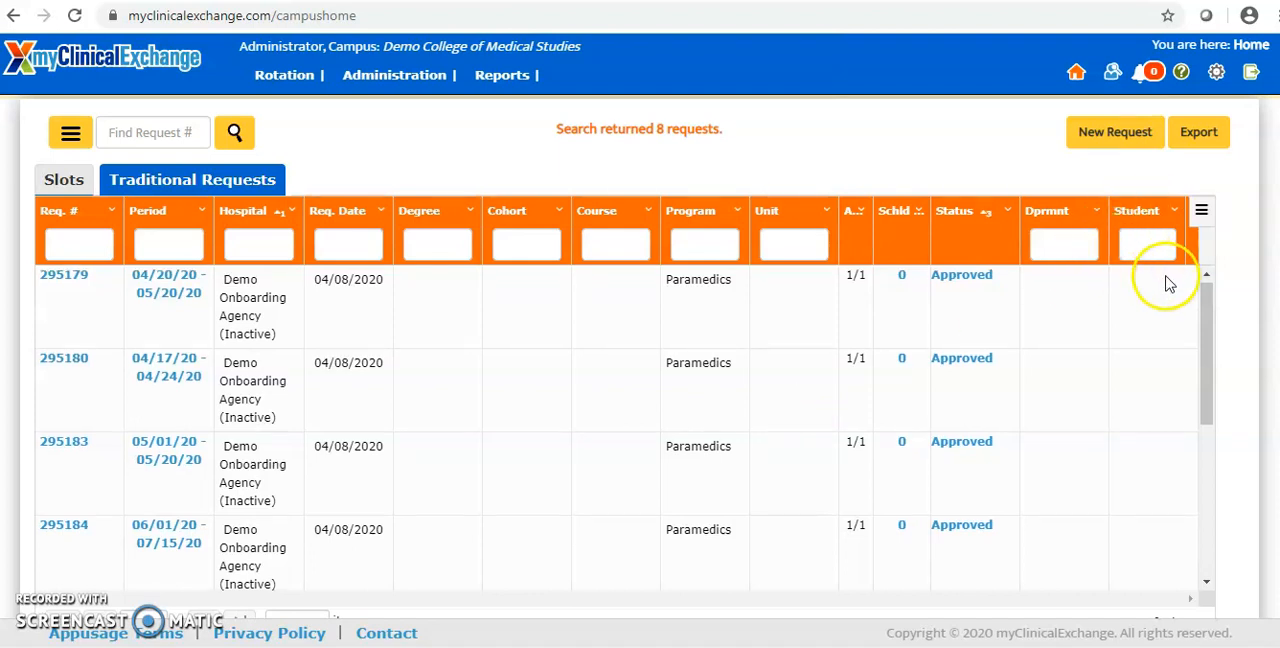
Step: Locate the newly submitted Nursing BSN request in the traditional requests list and check its request date
drag(1205, 300, 1194, 477)
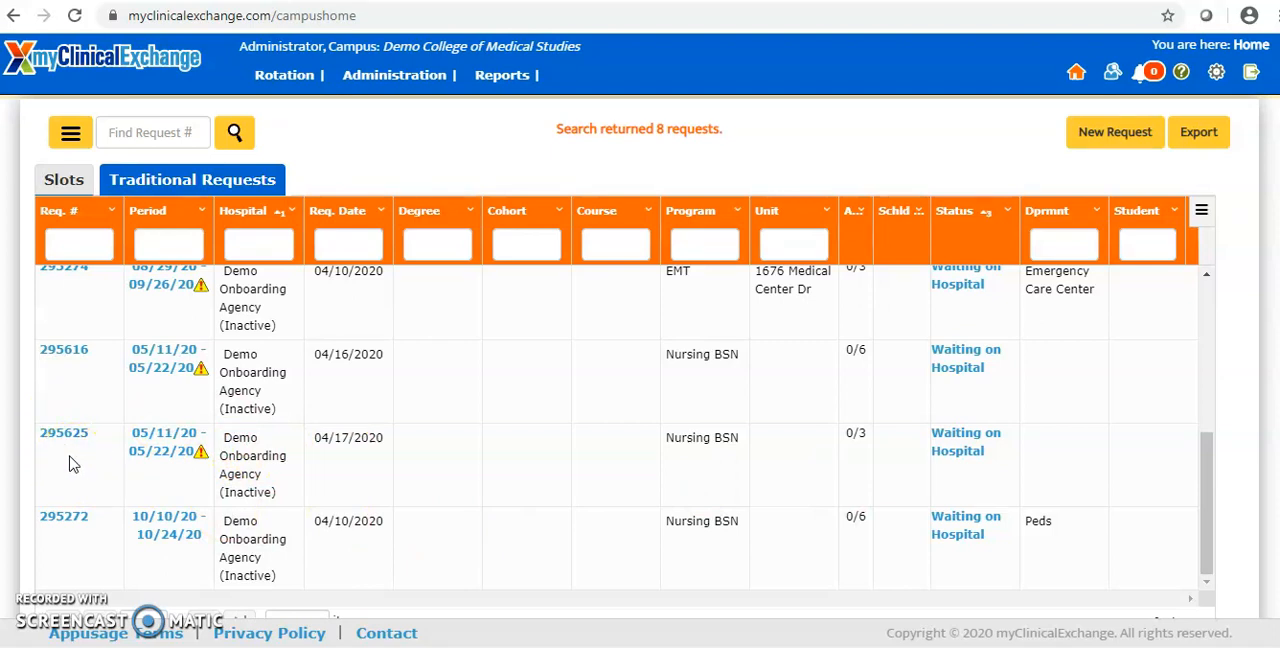
triple_click(346, 442)
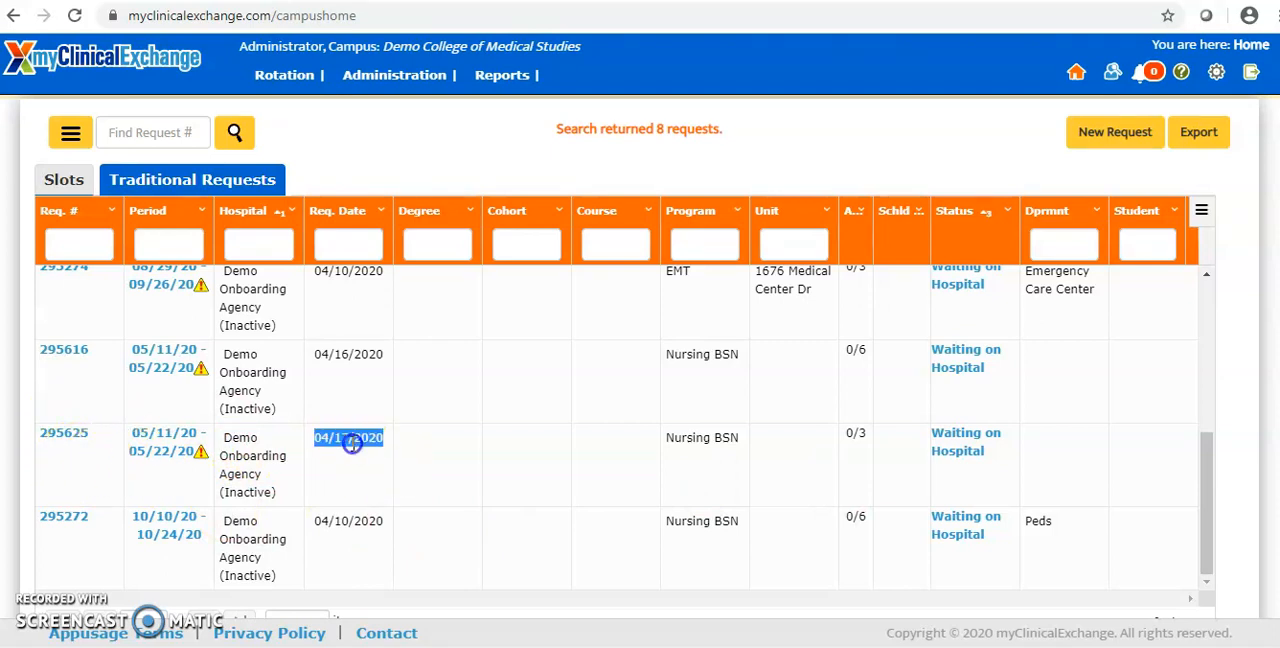
click(358, 462)
click(568, 490)
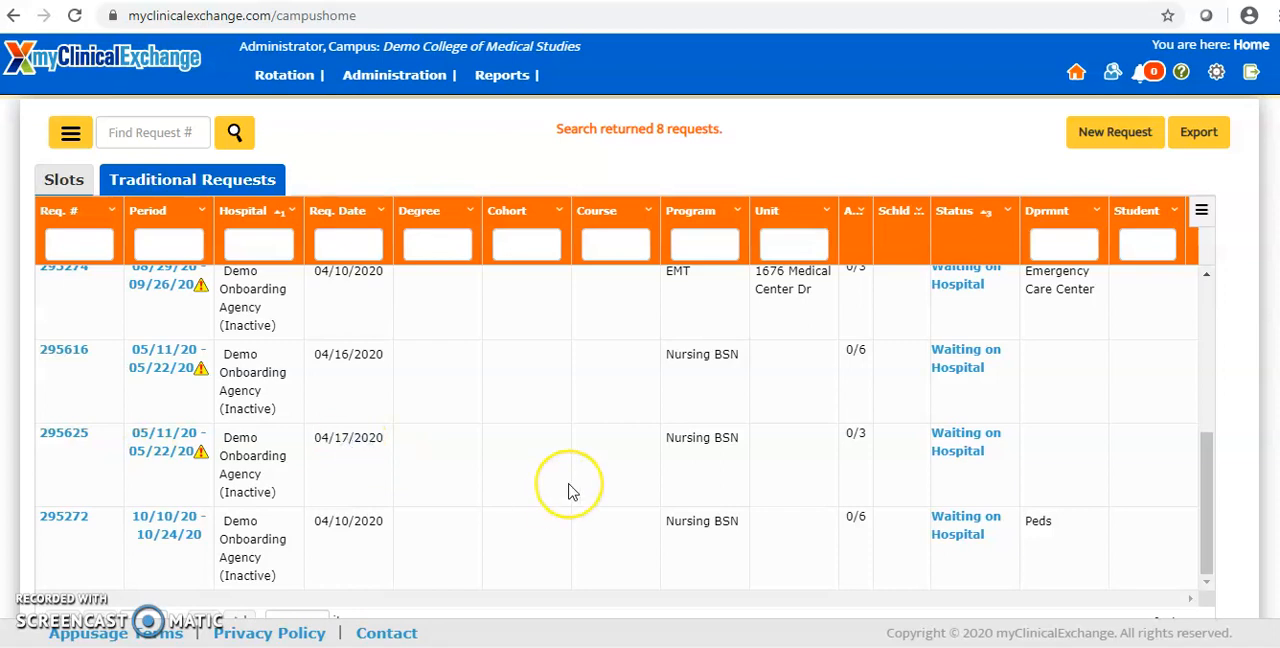